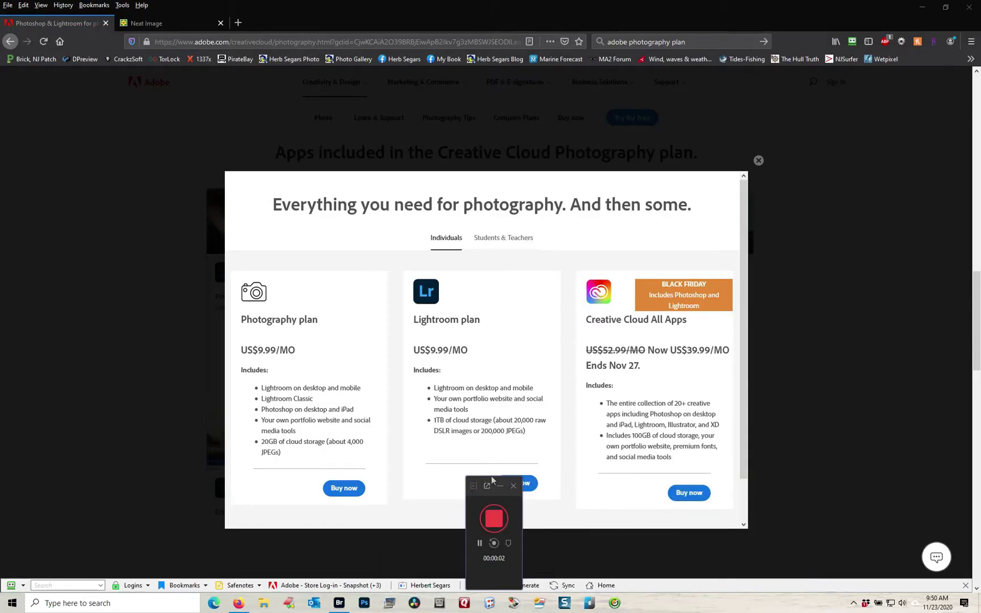
- View the Neat Image website's home page in the other open browser tab
click(499, 486)
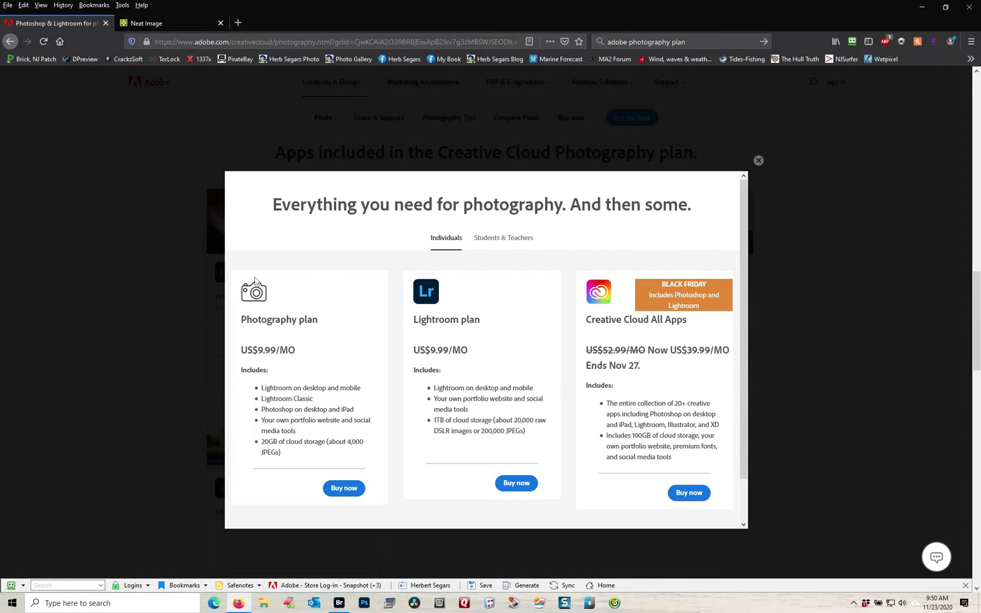
click(177, 23)
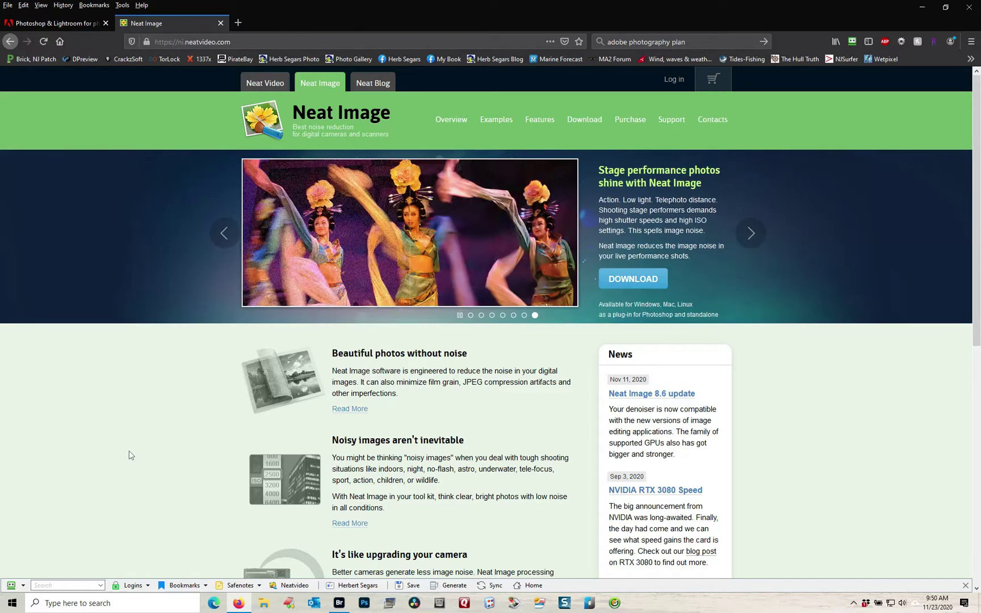
click(391, 605)
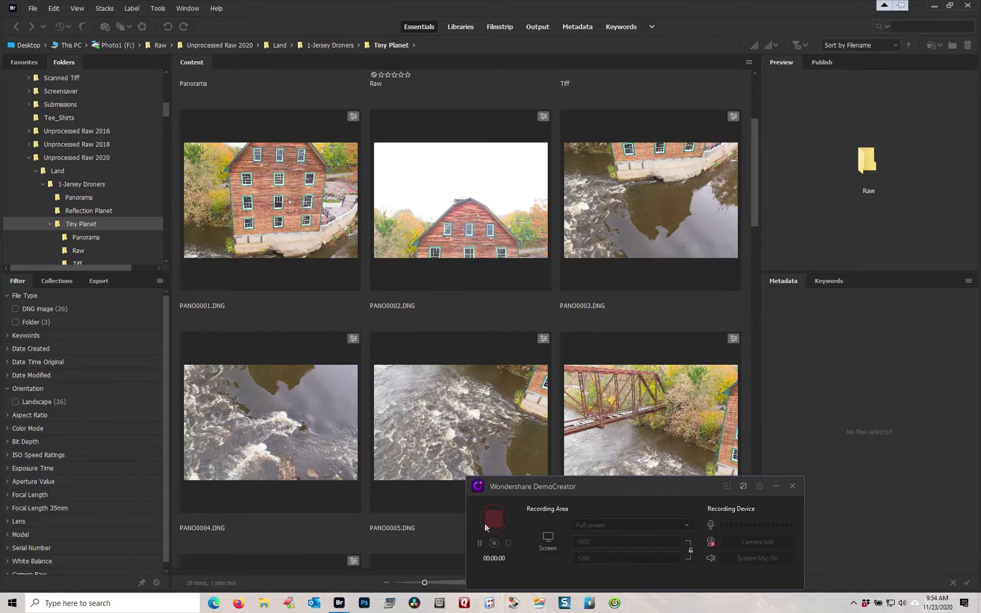
- Select all the PANO DNG images in Bridge's Tiny Planet folder and open them in Camera Raw
click(777, 486)
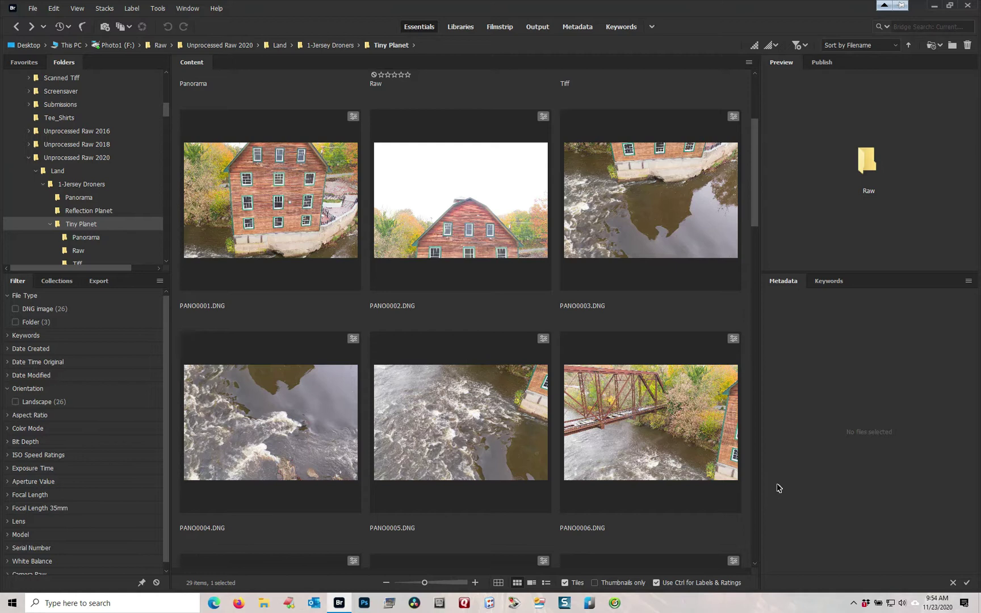
click(254, 200)
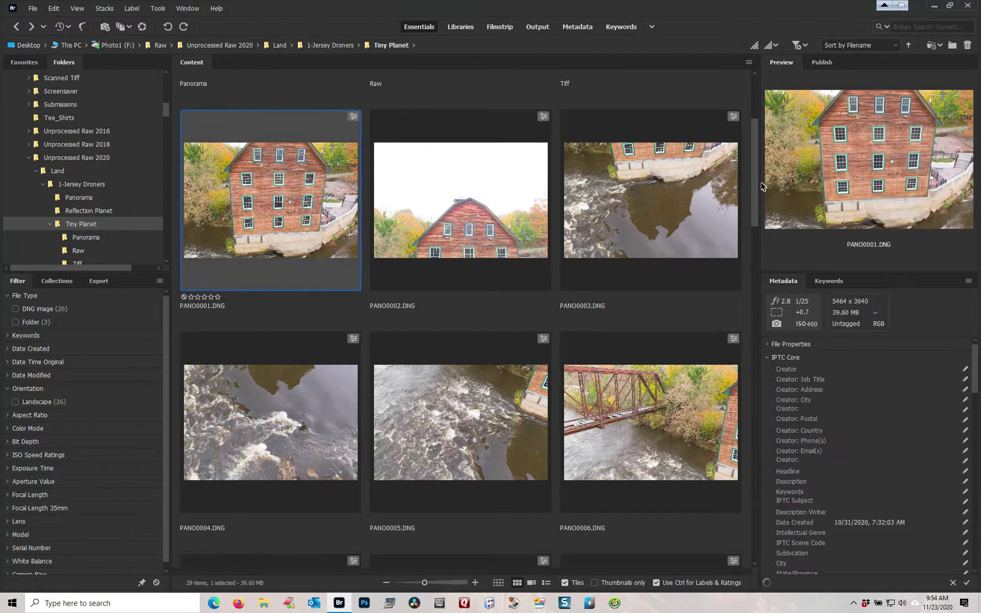
drag(760, 221, 756, 526)
click(756, 526)
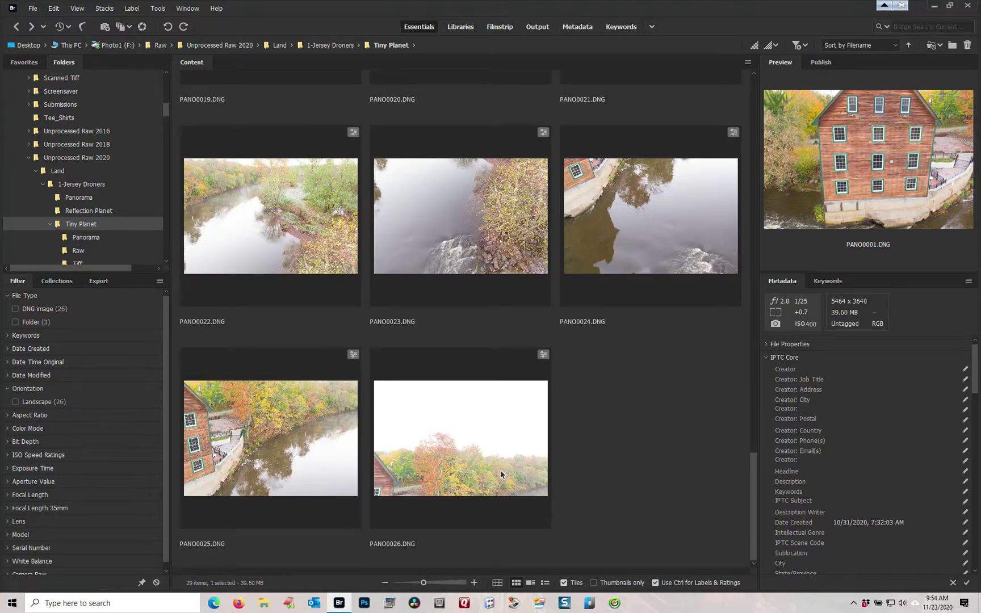
key(ctrl+a)
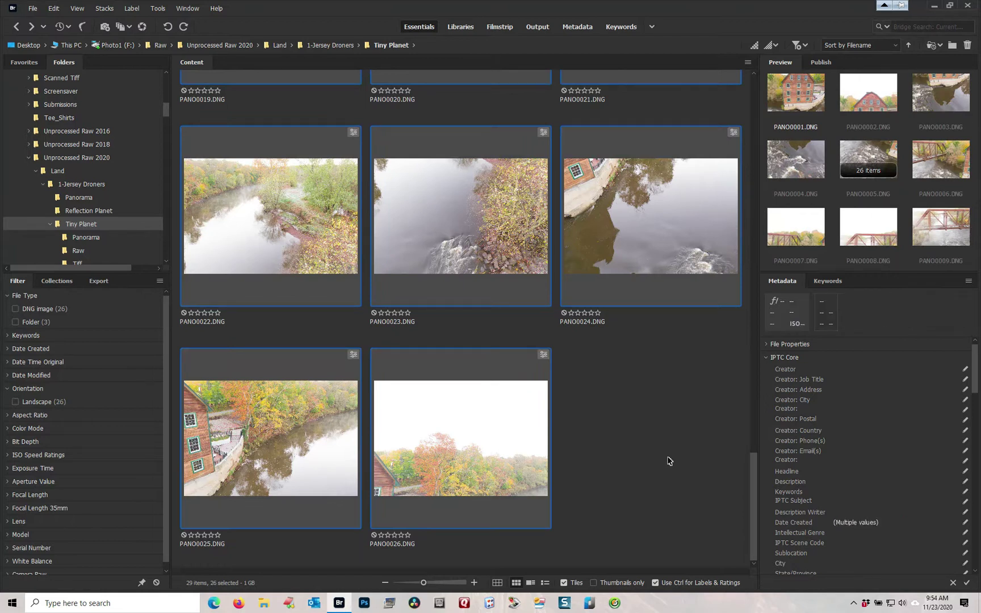
right_click(431, 210)
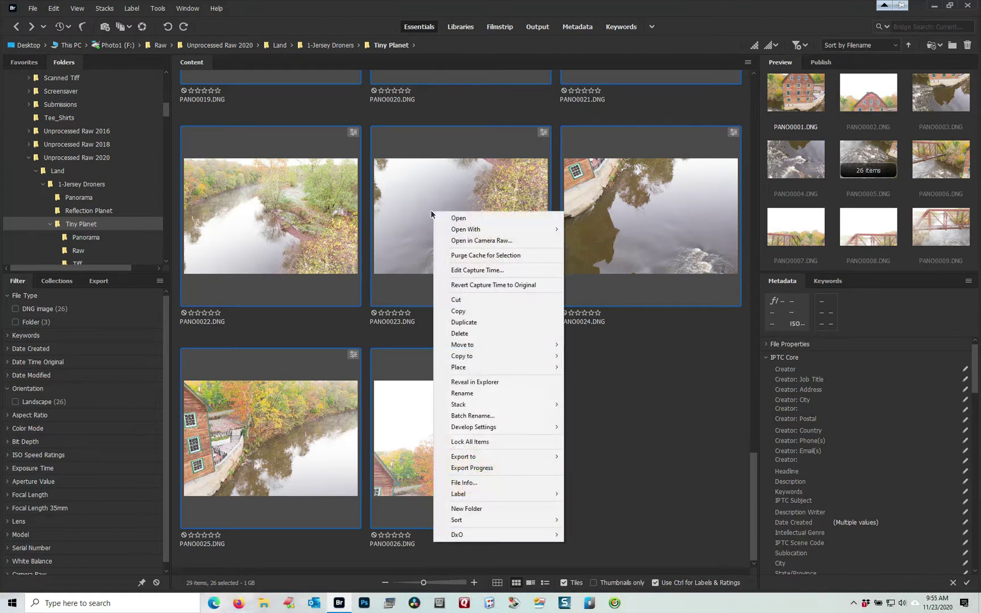
click(460, 241)
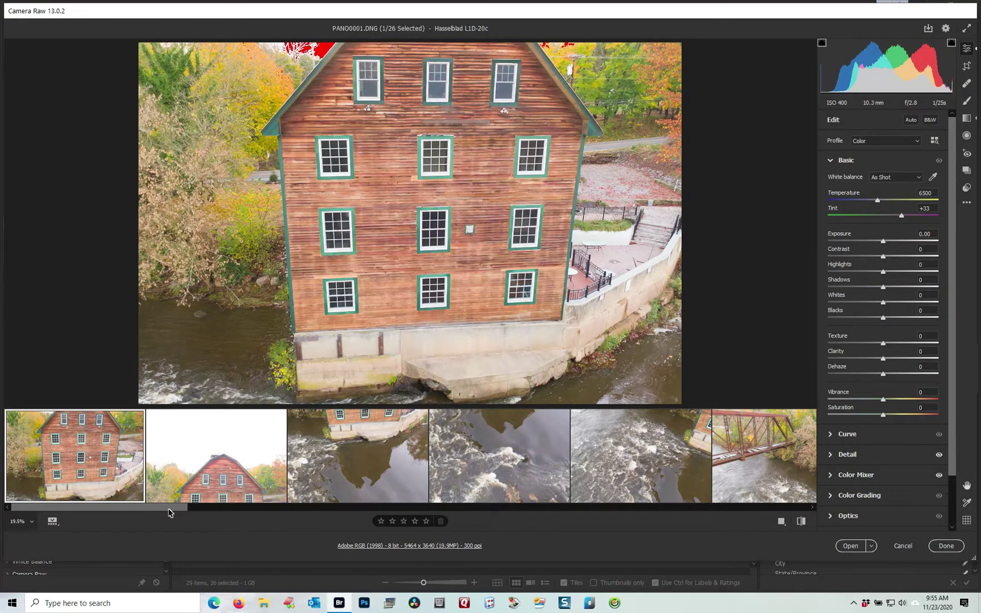
- Apply Auto adjustments to the bridge photo PANO0012.DNG, then set Blacks to -24 and Dehaze to +14
drag(169, 512, 421, 527)
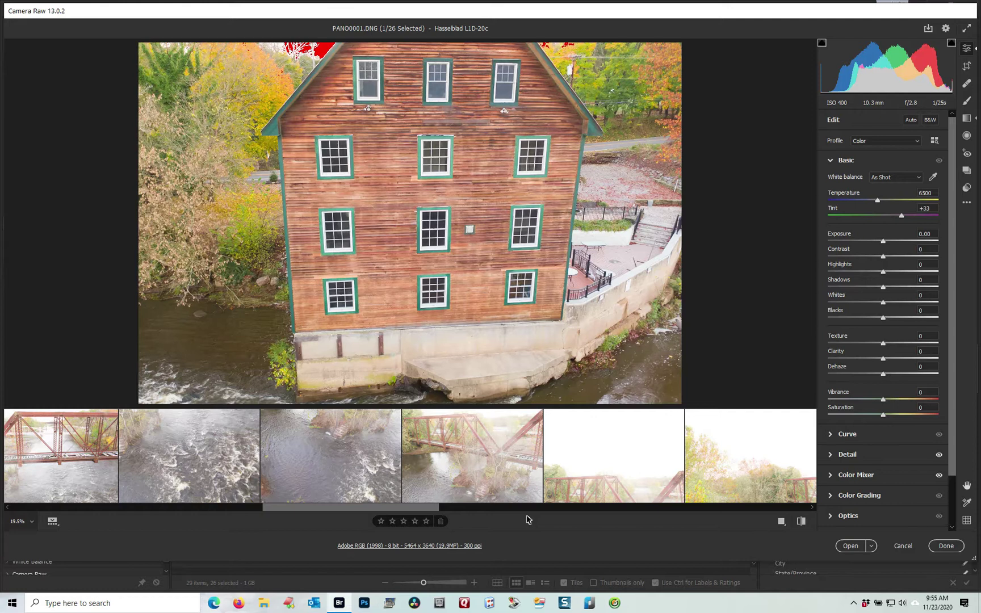
mouse_move(472, 458)
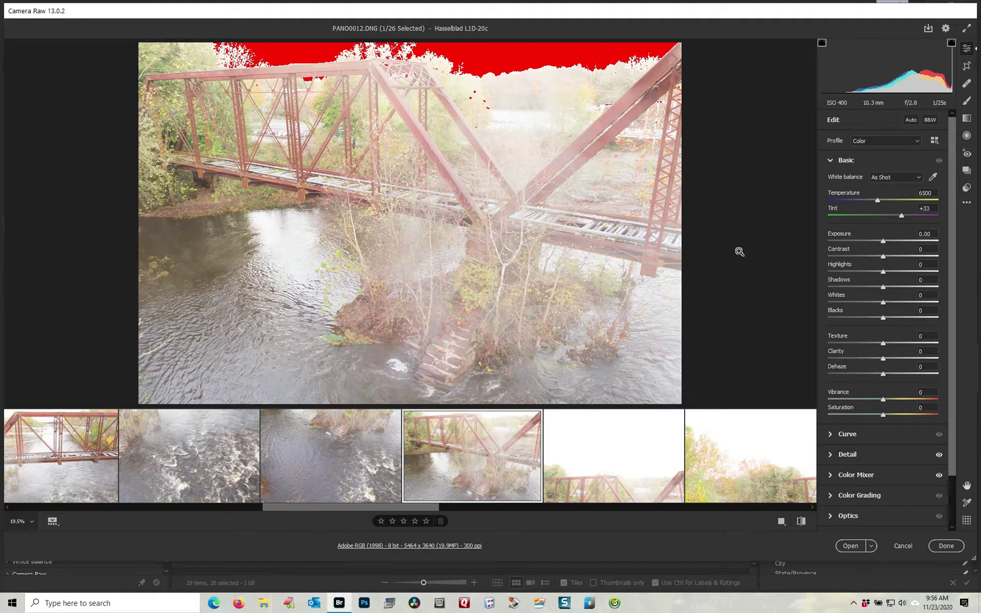
click(911, 119)
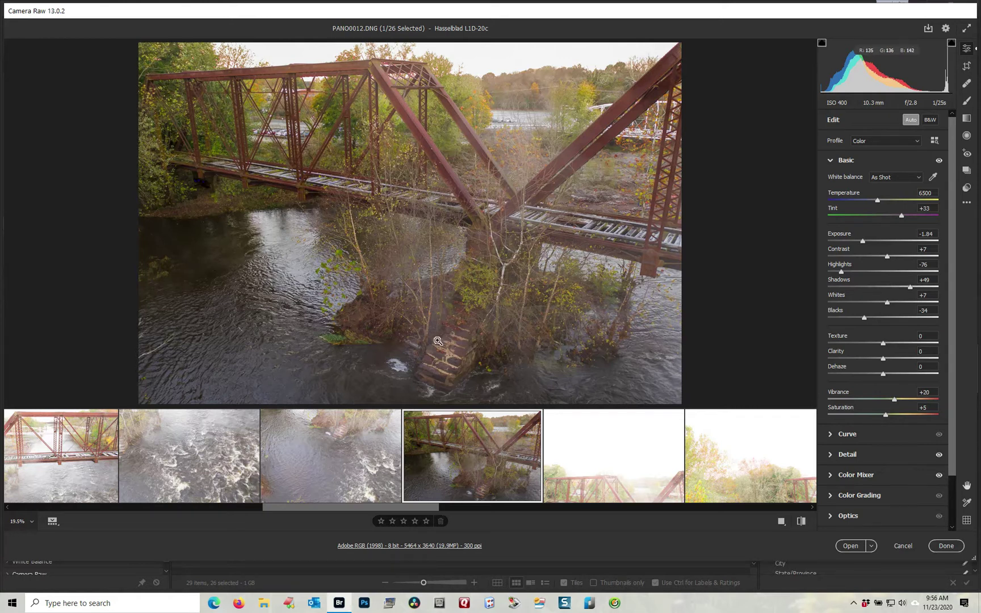
click(865, 319)
mouse_move(866, 321)
mouse_down()
mouse_move(893, 322)
mouse_move(873, 326)
mouse_up()
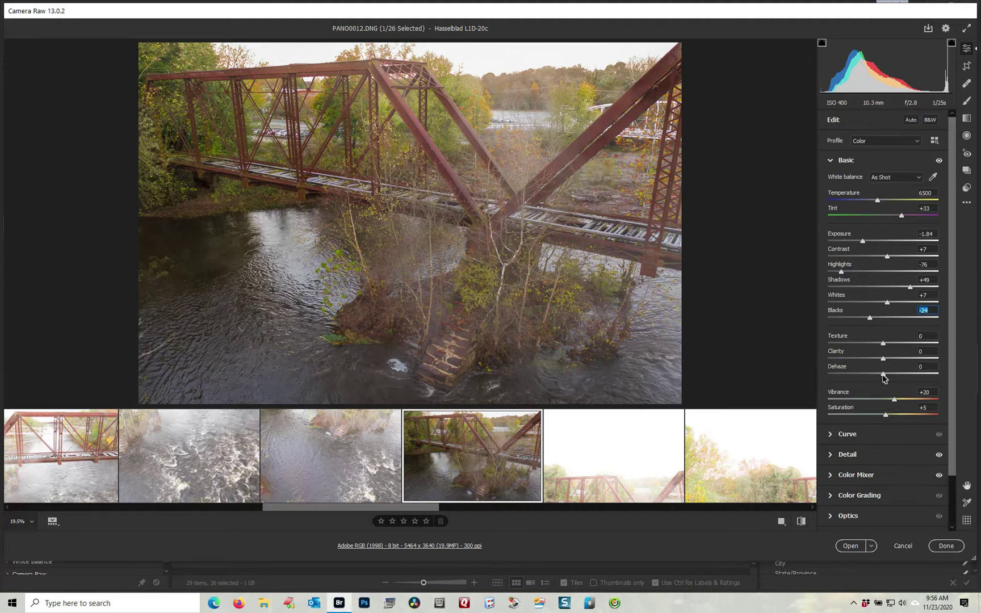
drag(884, 376, 893, 377)
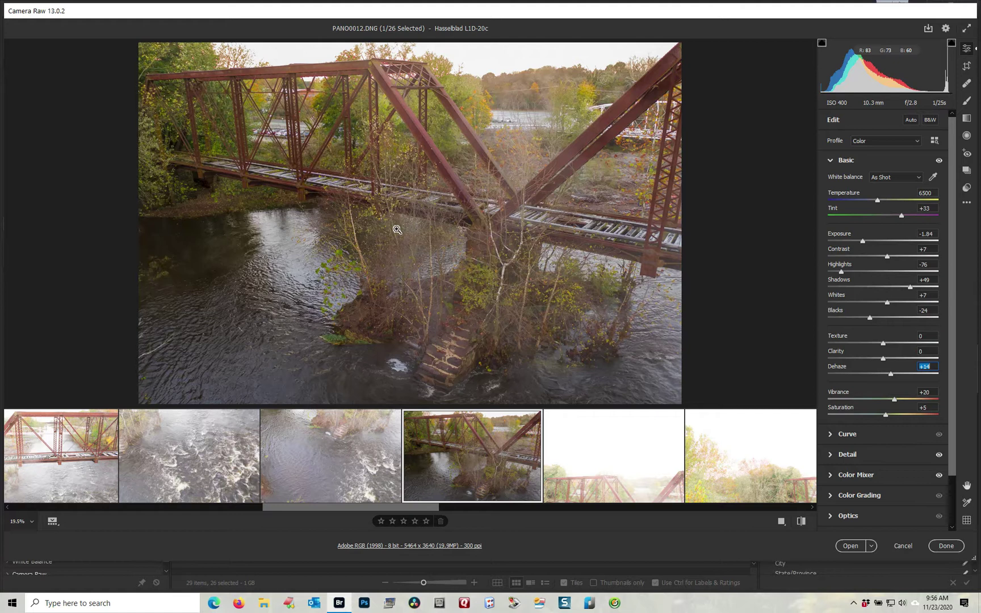
- Synchronize PANO0012.DNG's edit settings across all the images using the Default subset, with Crop left out
right_click(446, 450)
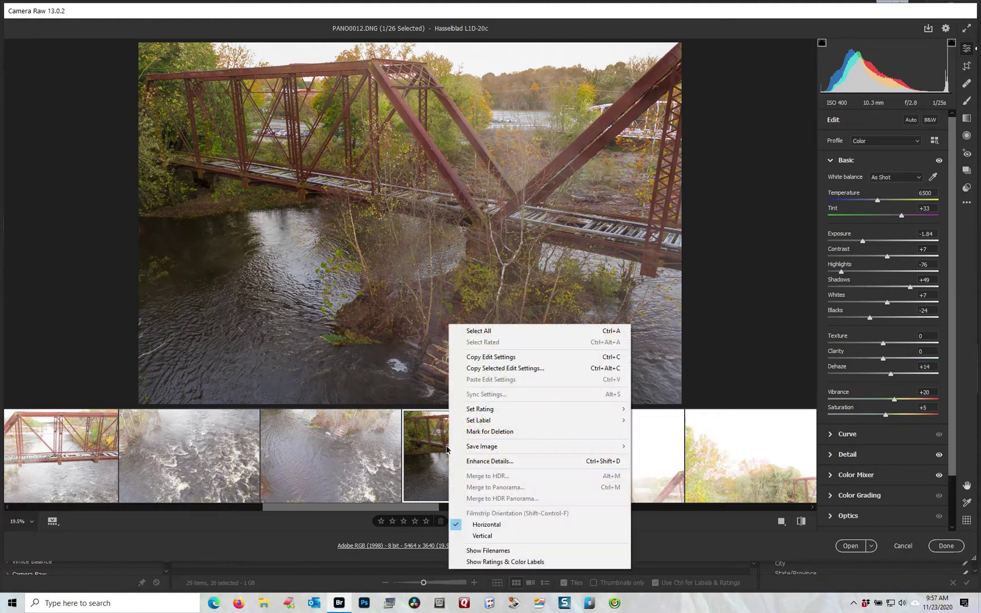
click(490, 332)
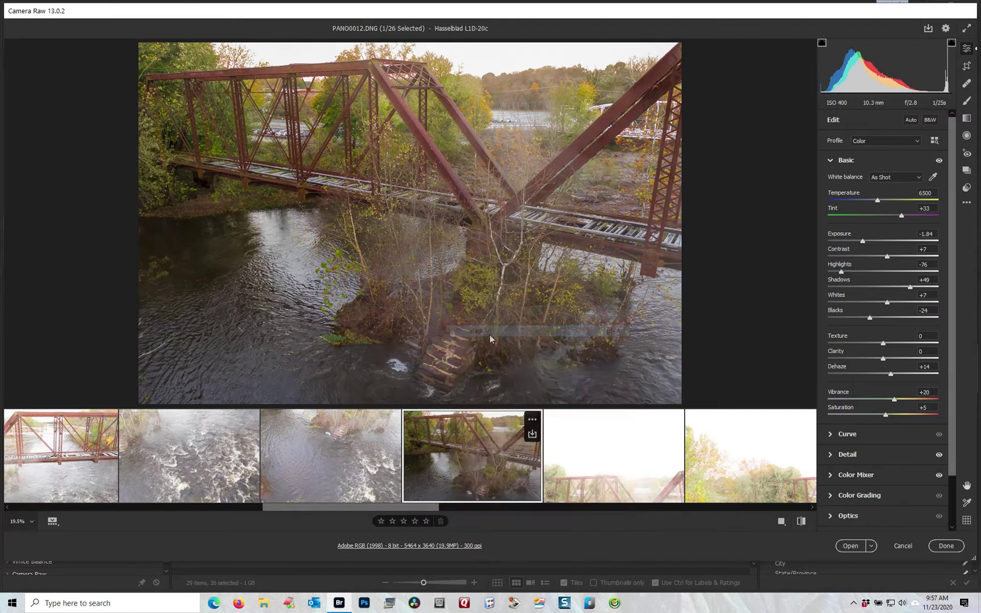
right_click(467, 457)
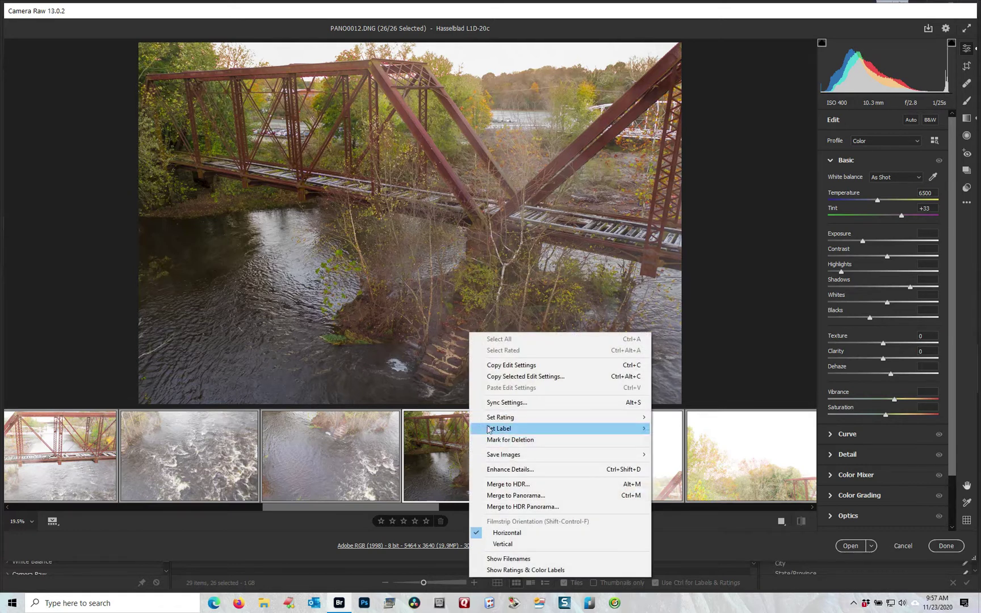
click(498, 402)
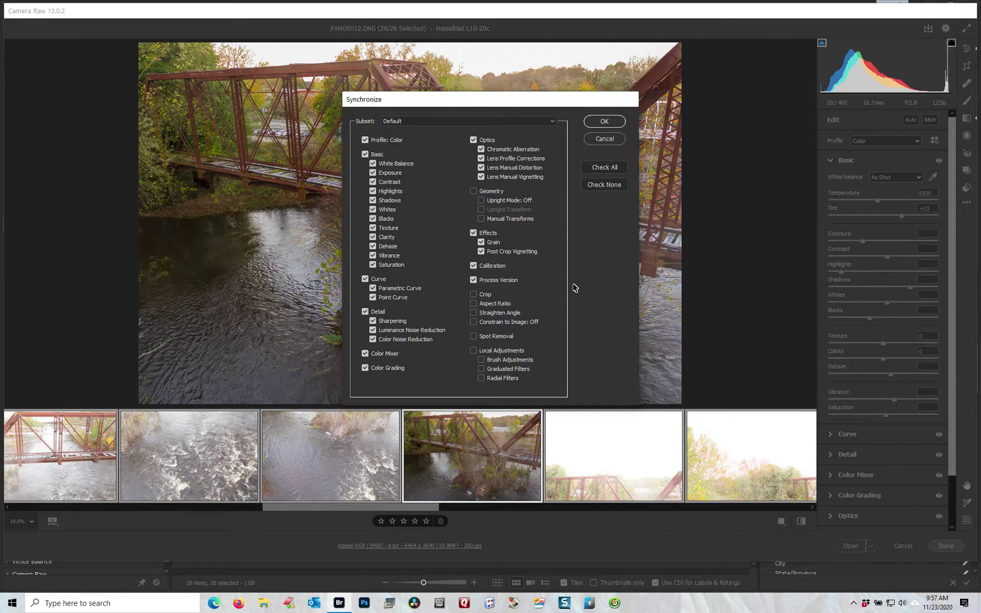
click(476, 295)
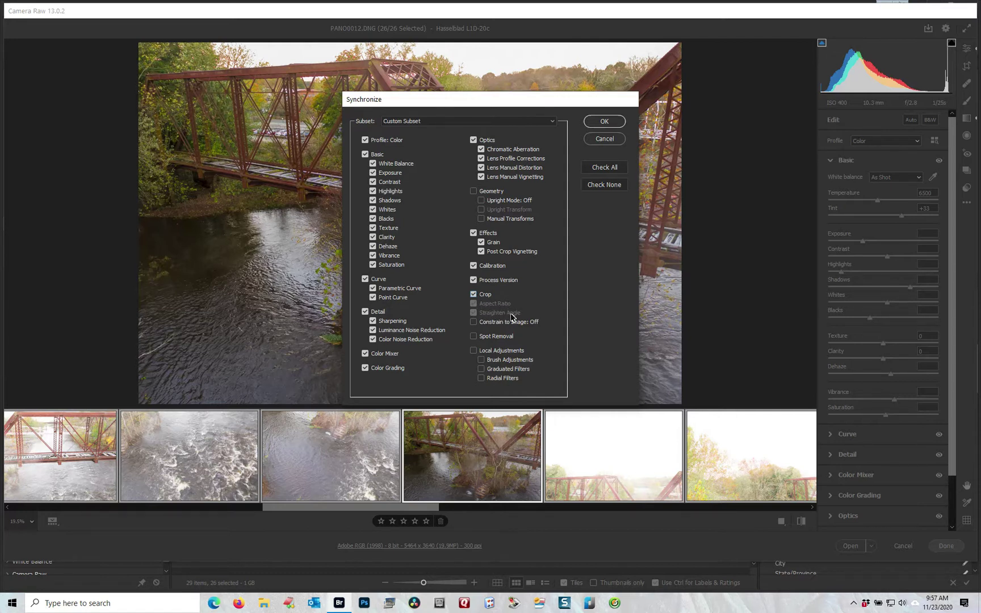
click(474, 294)
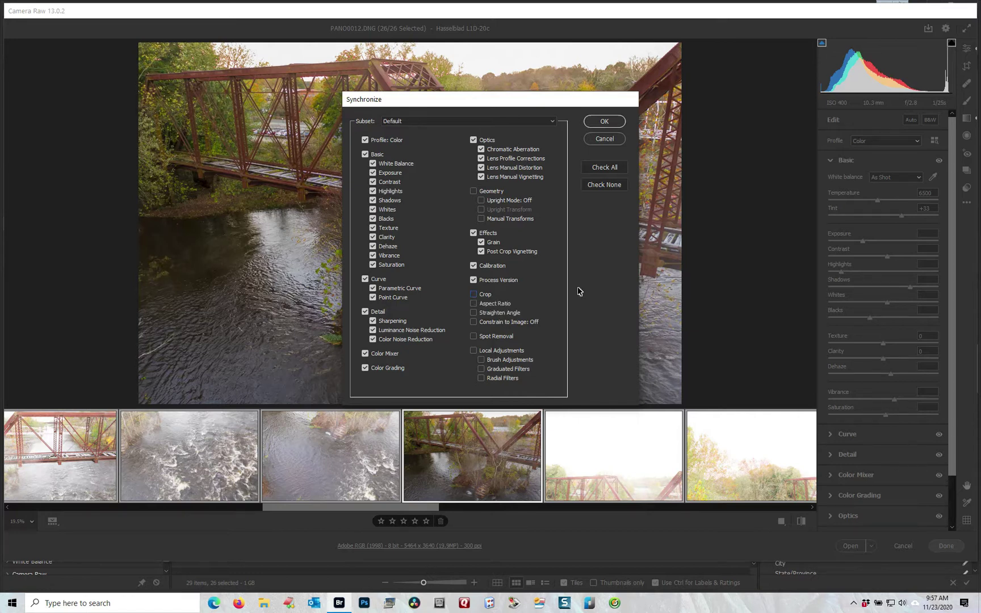
click(602, 122)
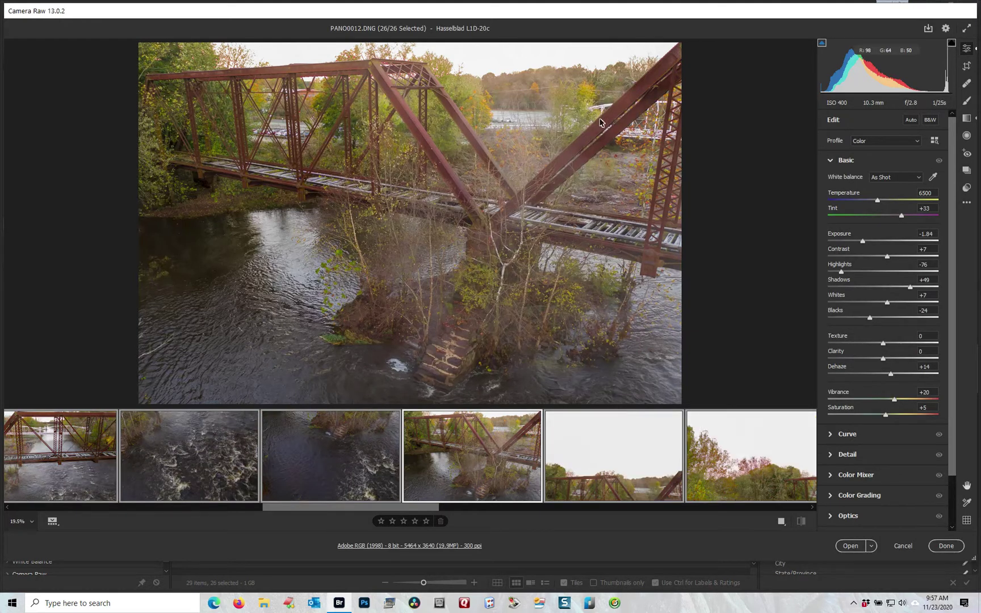
drag(326, 511, 714, 511)
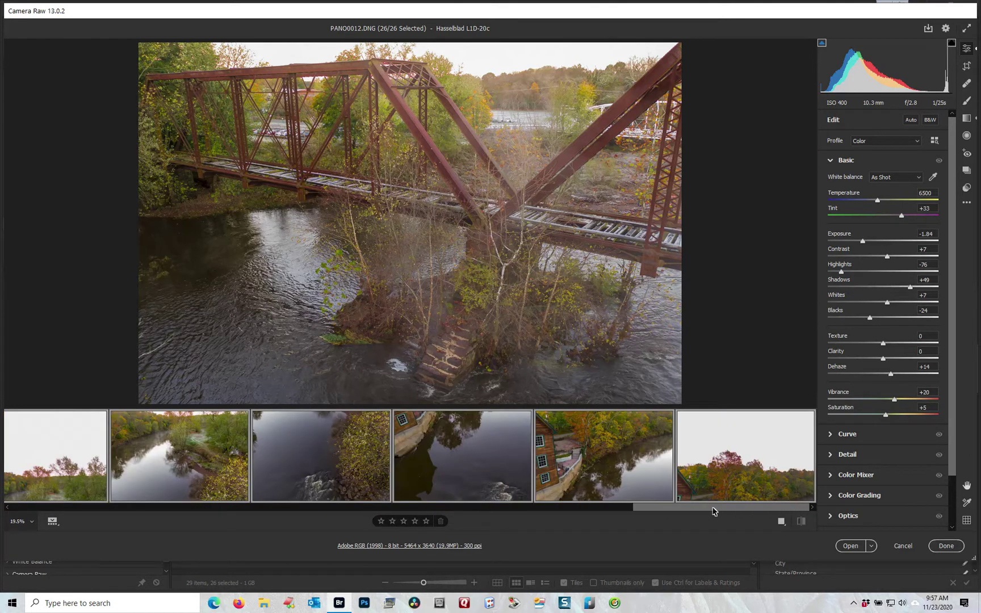
mouse_move(628, 501)
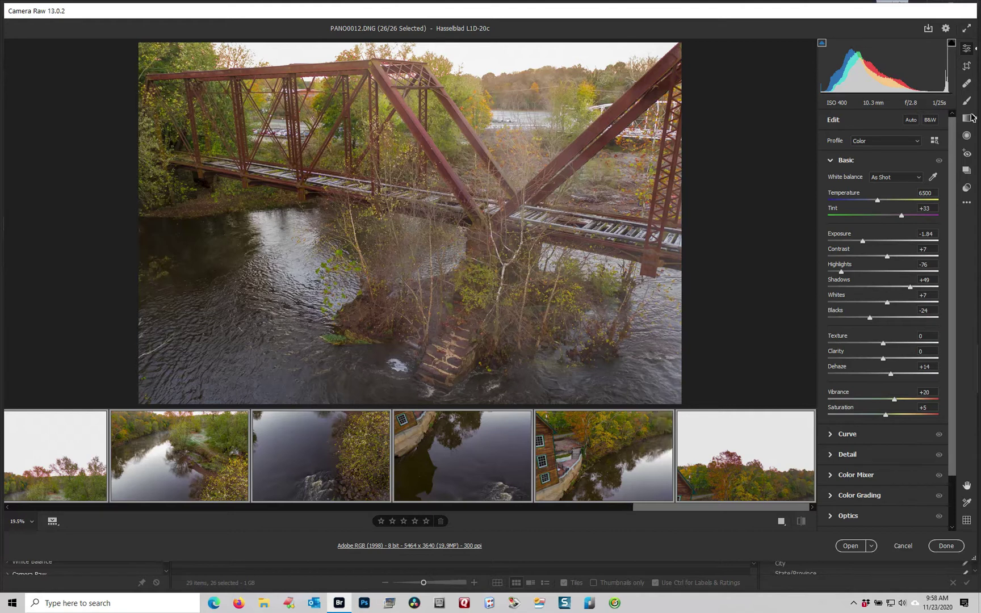
- Set the save options for the selected images to begin numbering at 000001, keeping TIFF as the format
click(928, 29)
click(928, 30)
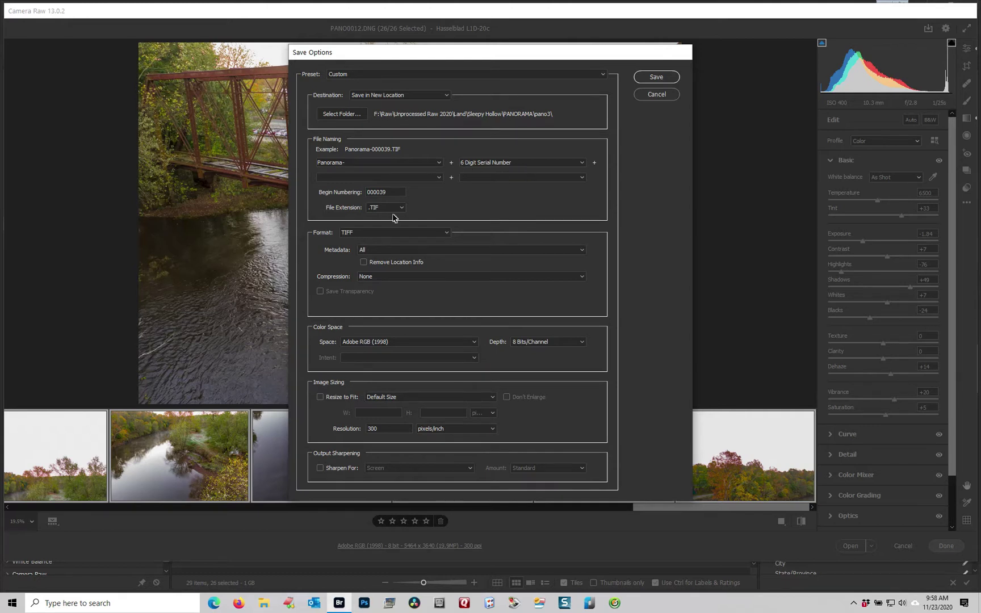
double_click(386, 192)
click(396, 192)
key(BackSpace)
text(01)
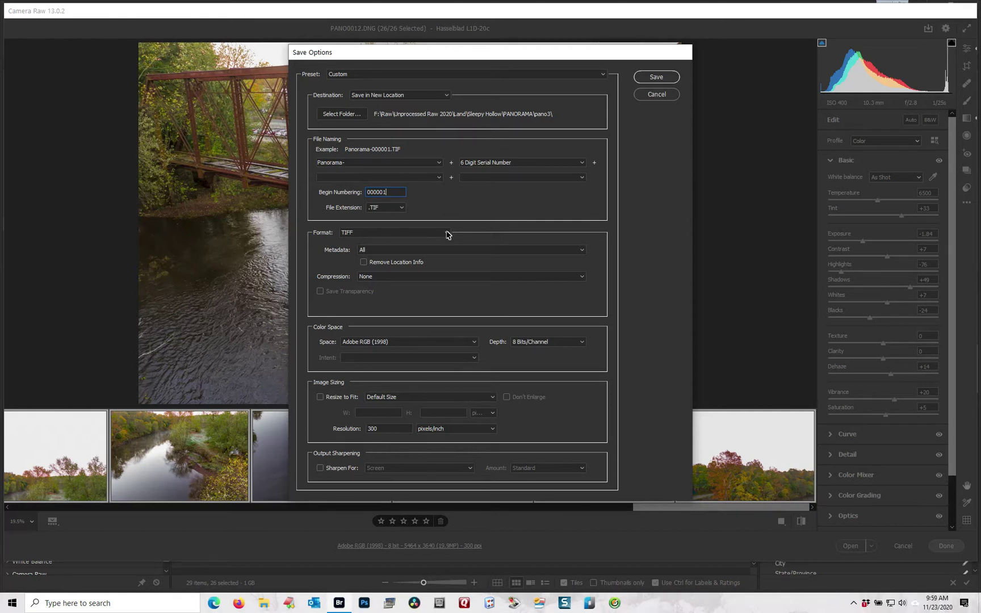
click(447, 234)
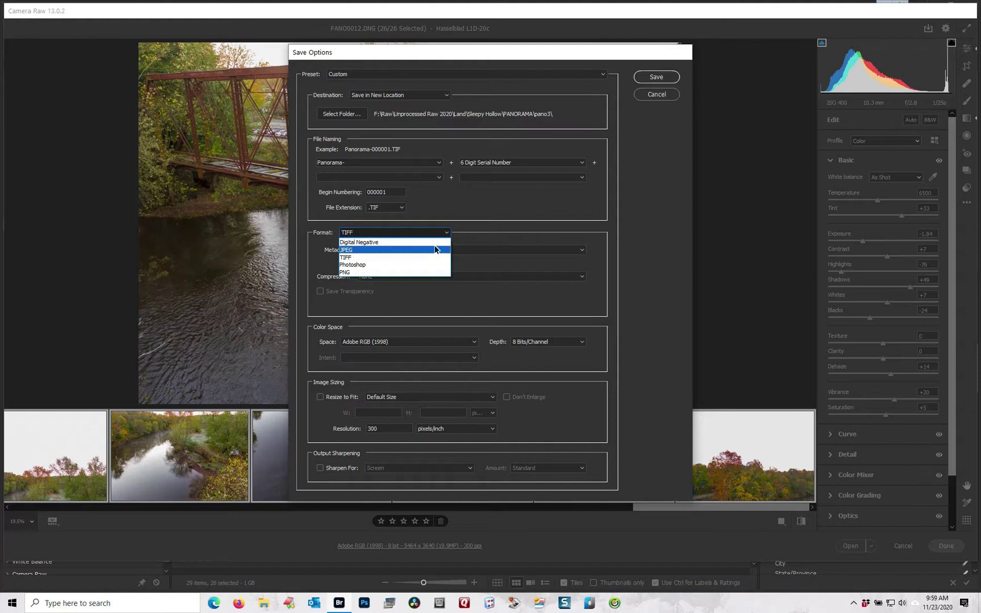
click(475, 217)
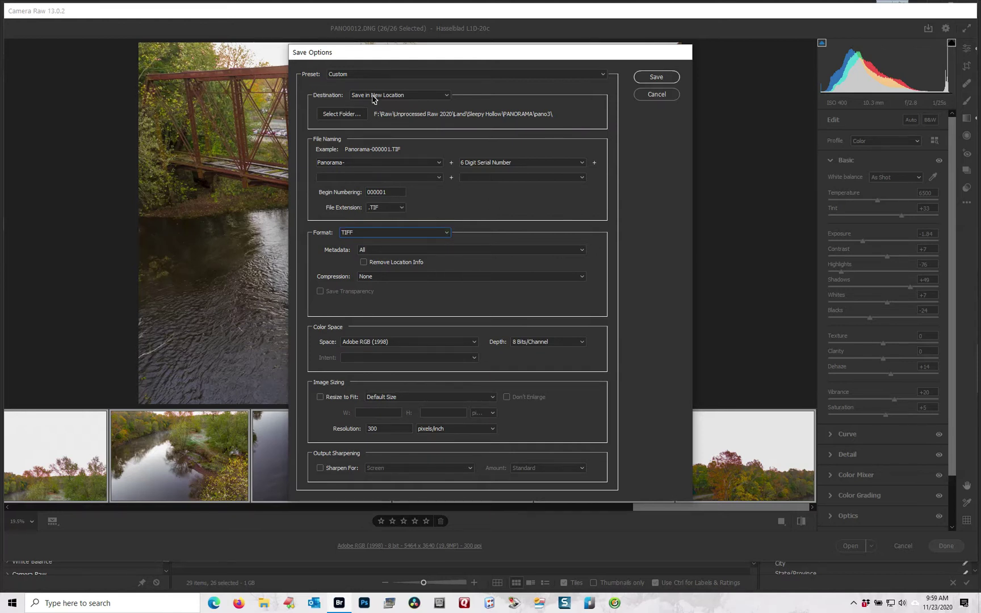
- Choose Land\1-Jersey Droners\Tiny Planet\Tiff as the destination folder and save all the images there
click(342, 116)
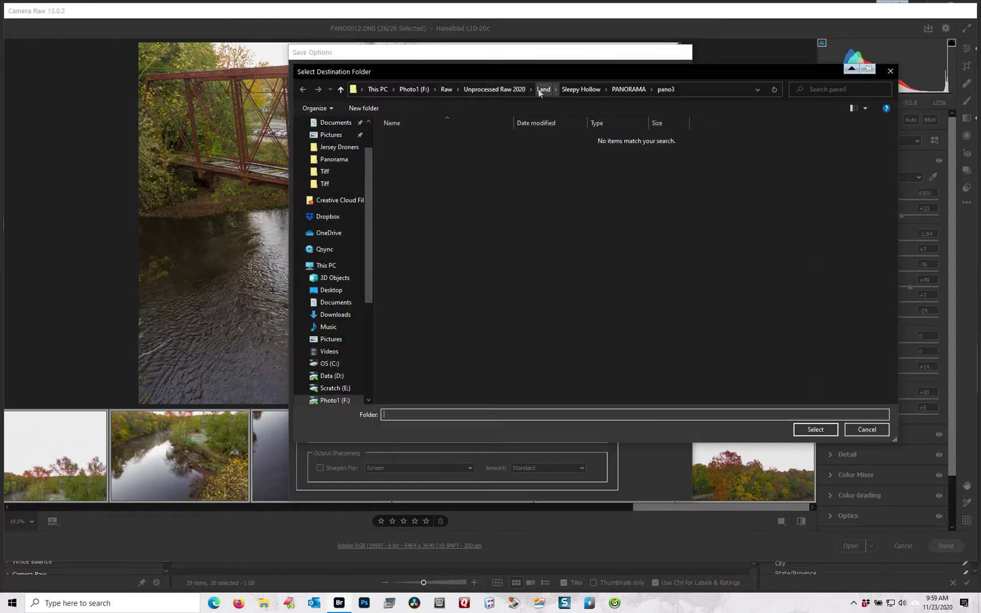
double_click(421, 138)
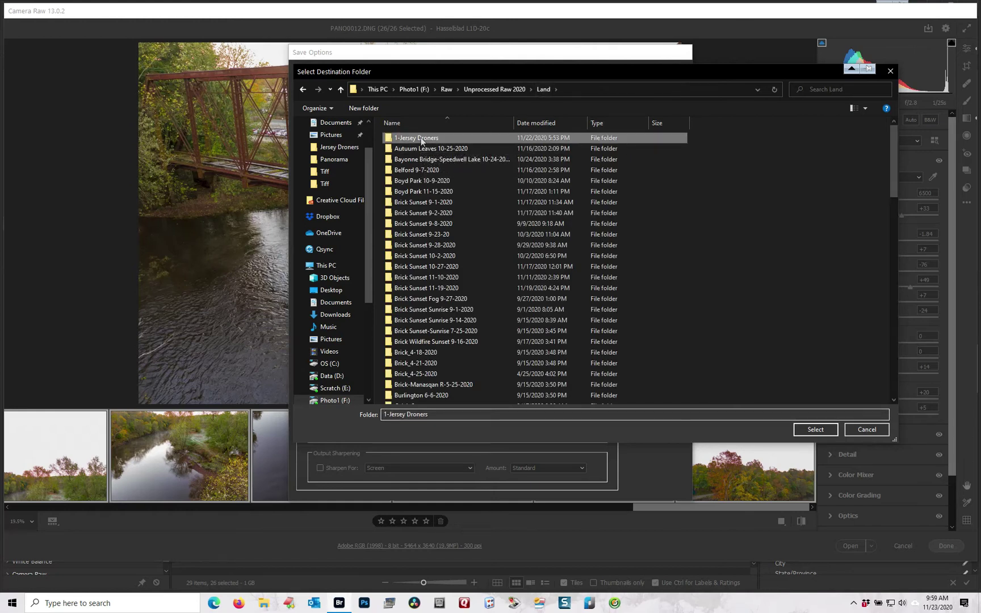
double_click(416, 159)
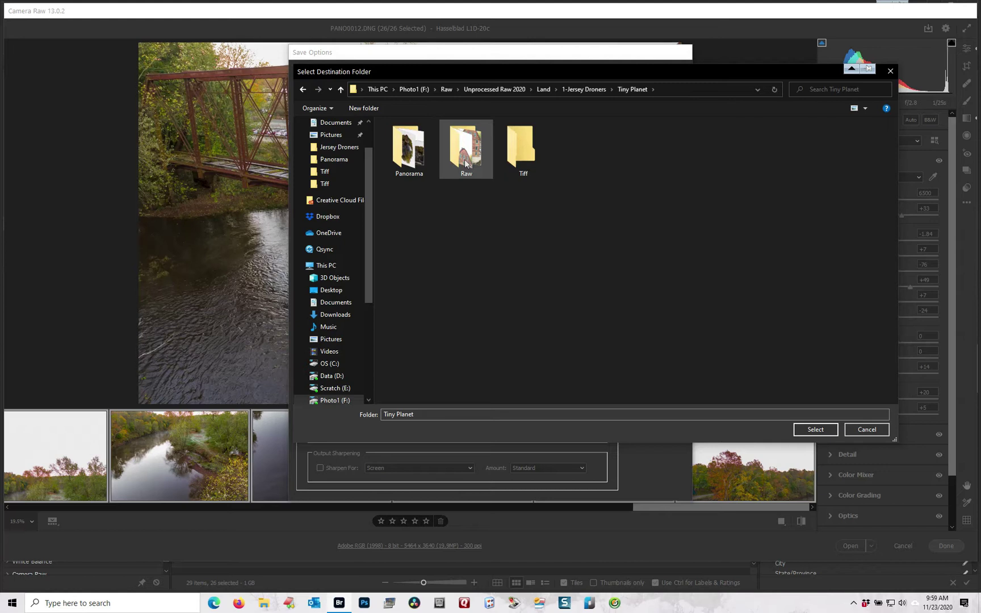
double_click(512, 151)
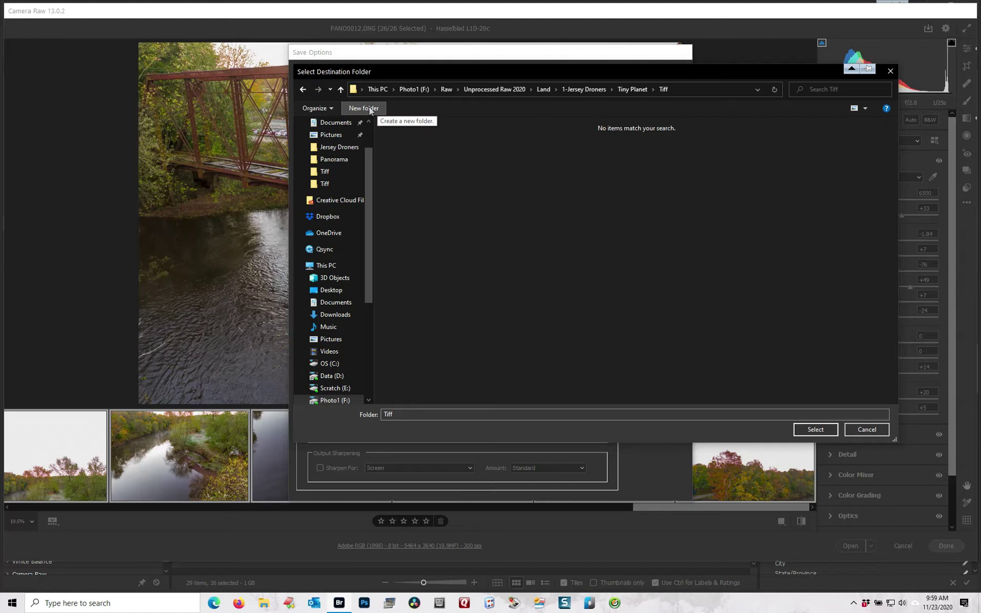
click(801, 429)
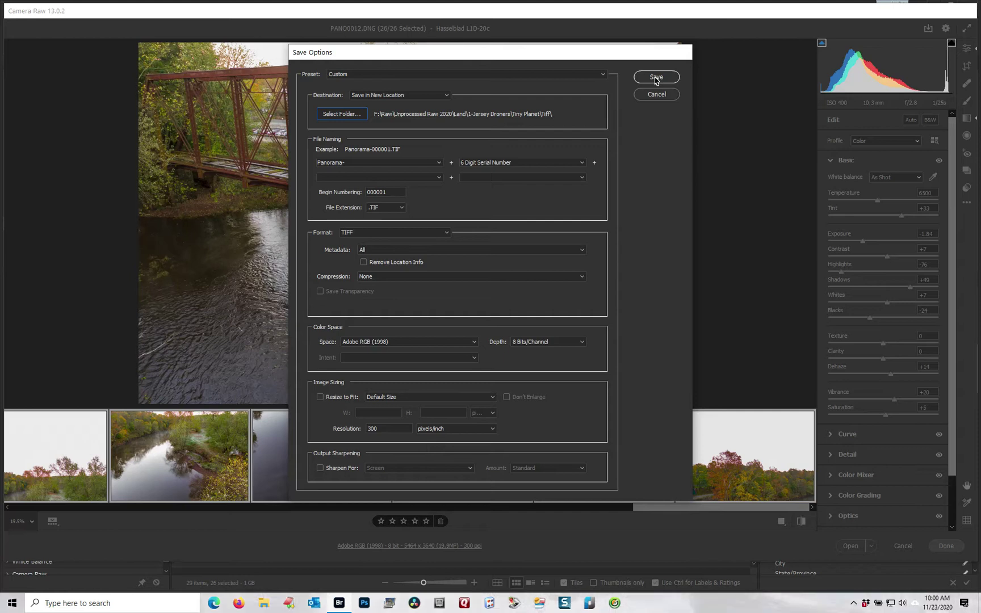
click(656, 78)
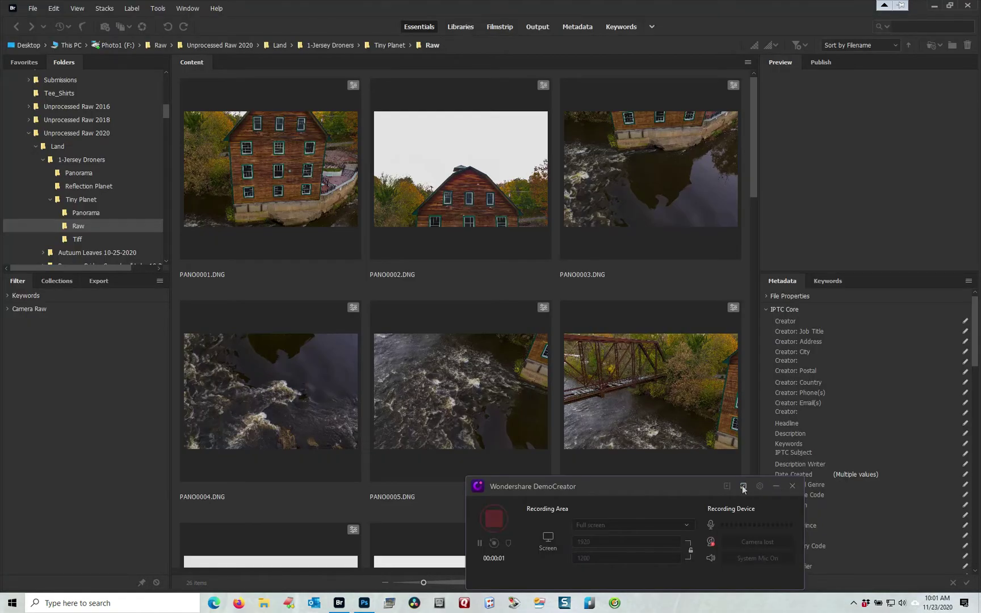
- Switch to PTGui Pro with an empty project ready for loading images
click(776, 486)
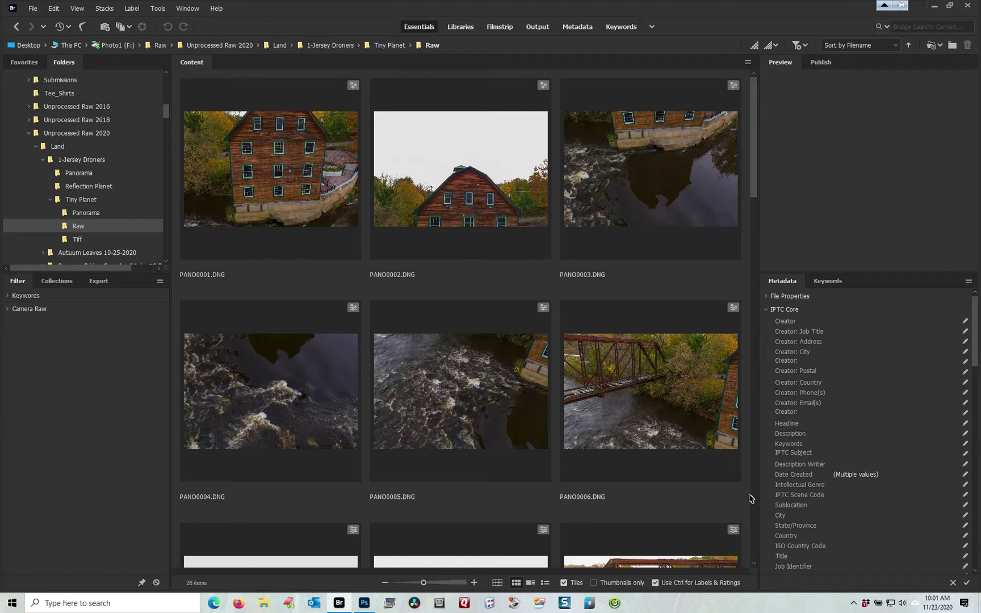
click(392, 602)
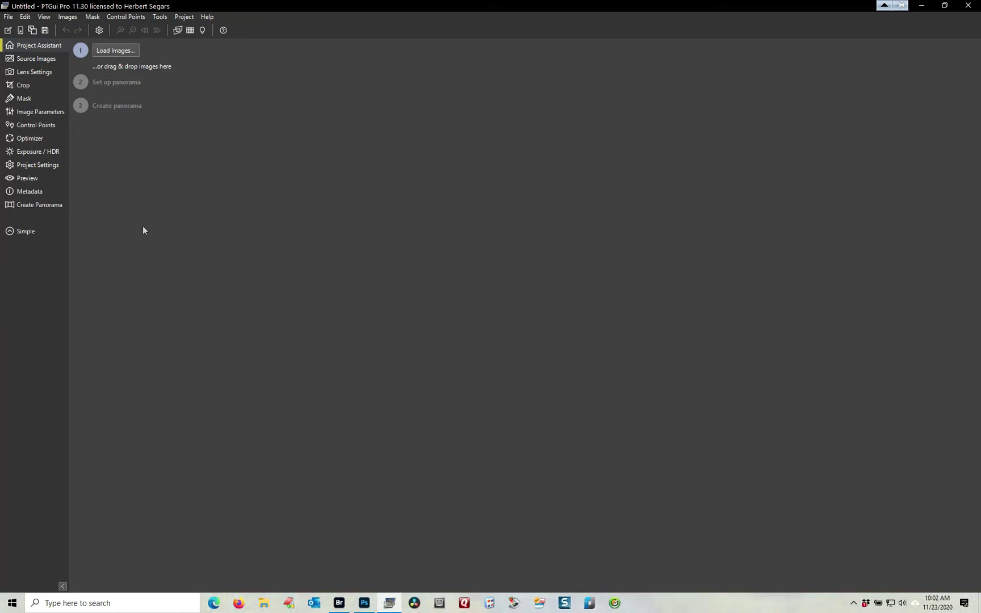
- Start loading images into the project and browse to the Land\1-Jersey Droners\Tiny Planet\Tiff folder
click(121, 51)
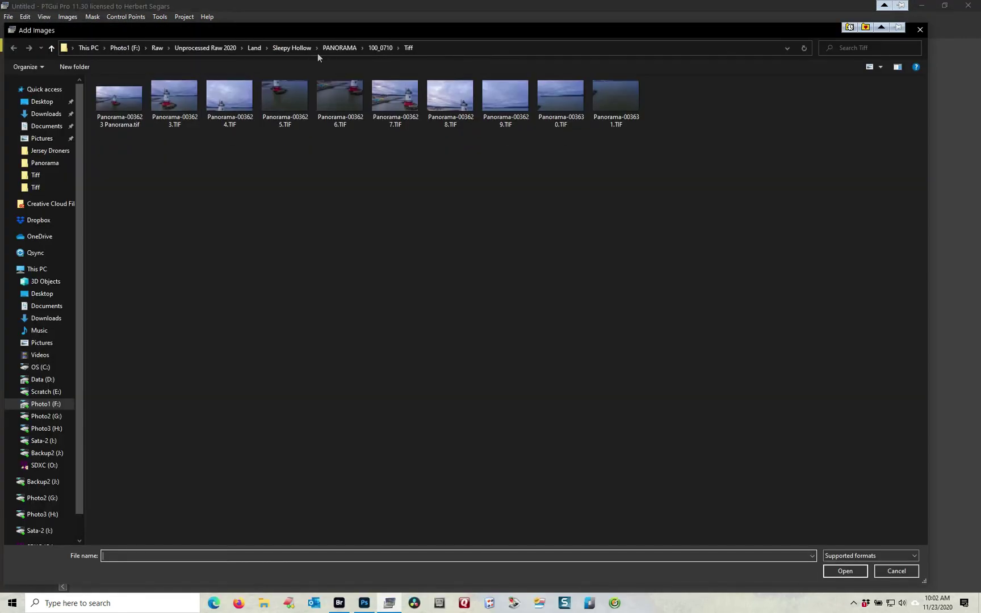
click(256, 49)
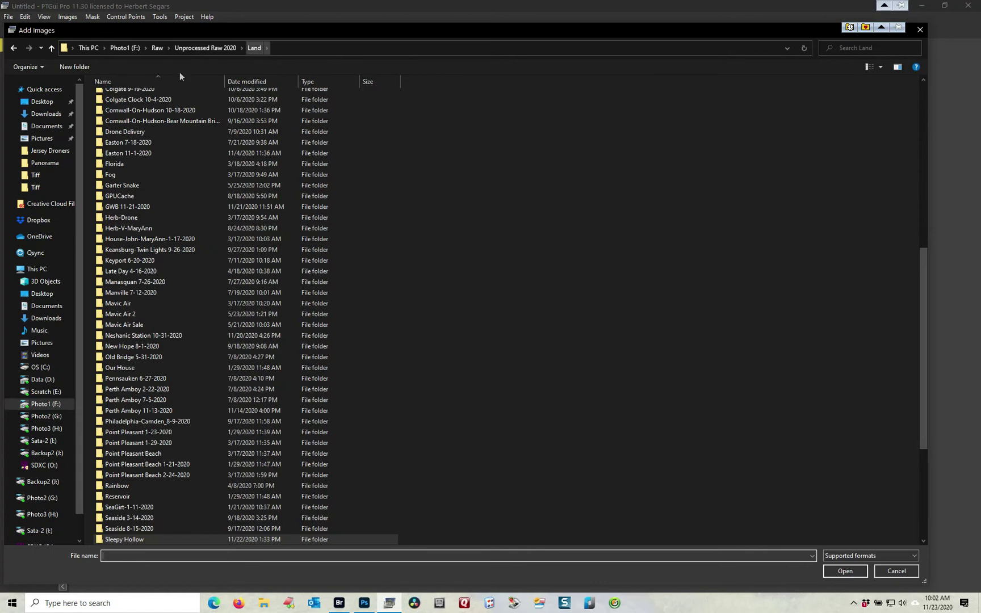
scroll(200, 113, up, 1)
scroll(200, 109, up, 10)
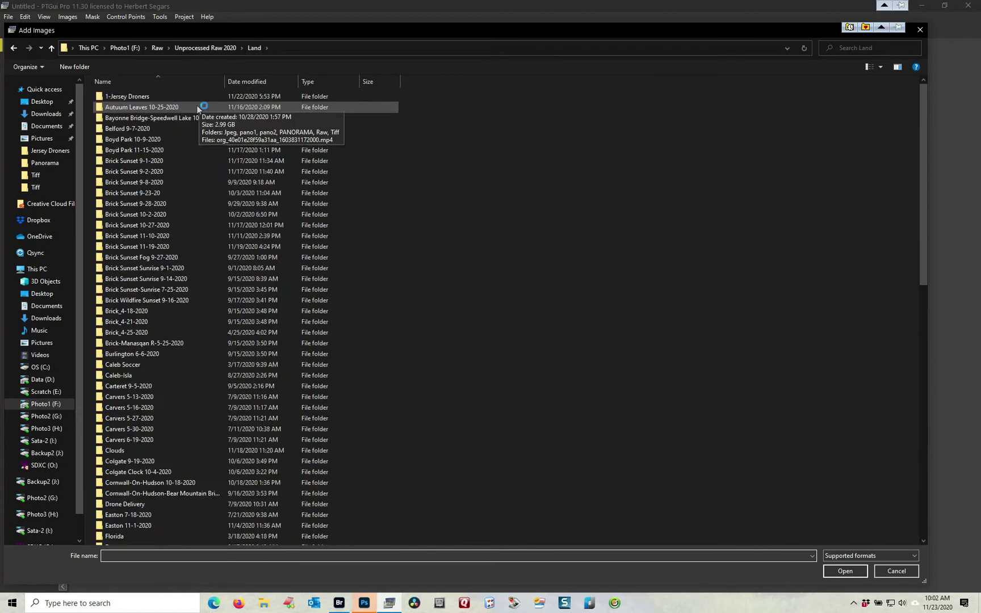
double_click(195, 101)
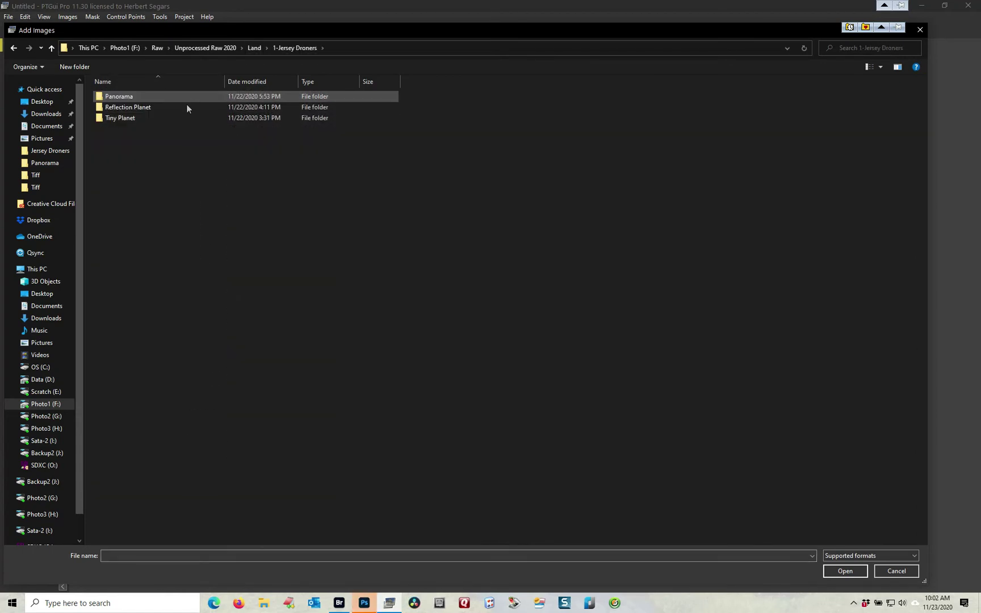
double_click(163, 118)
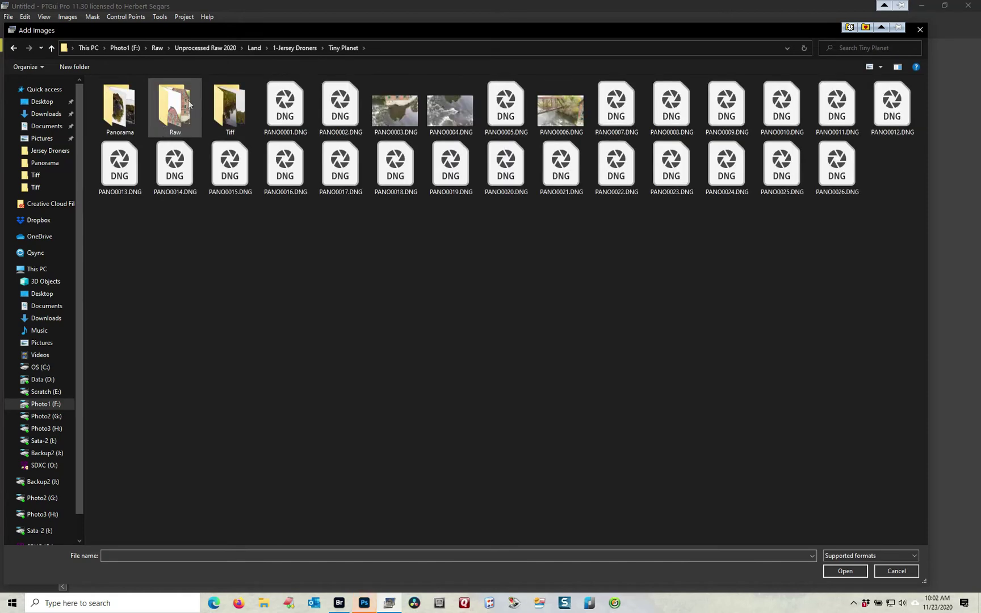
double_click(216, 117)
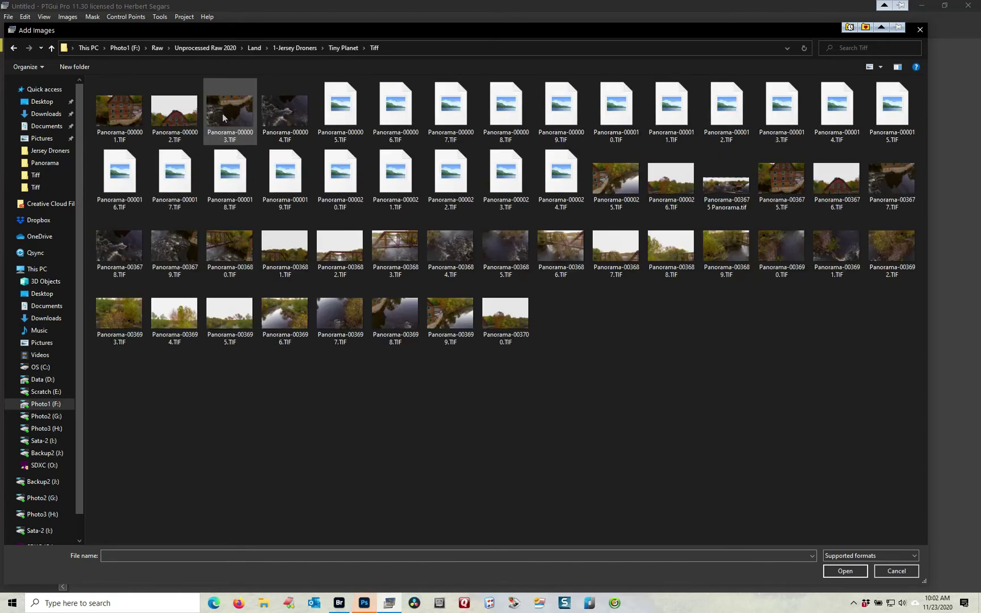
- Load all the TIFFs in the folder, from Panorama-000001.TIF through Panorama-003700.TIF
click(135, 115)
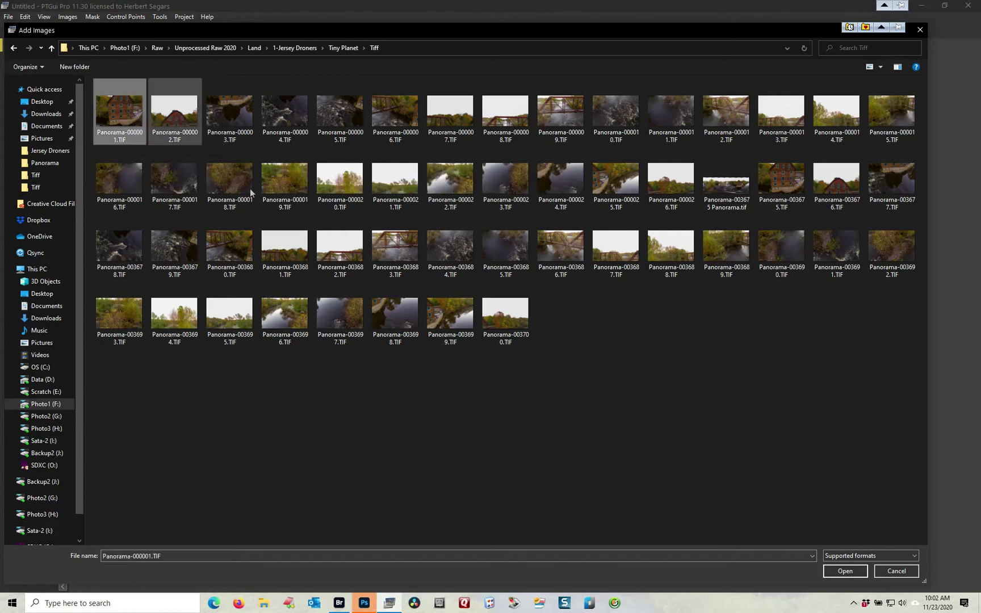
shift+click(499, 315)
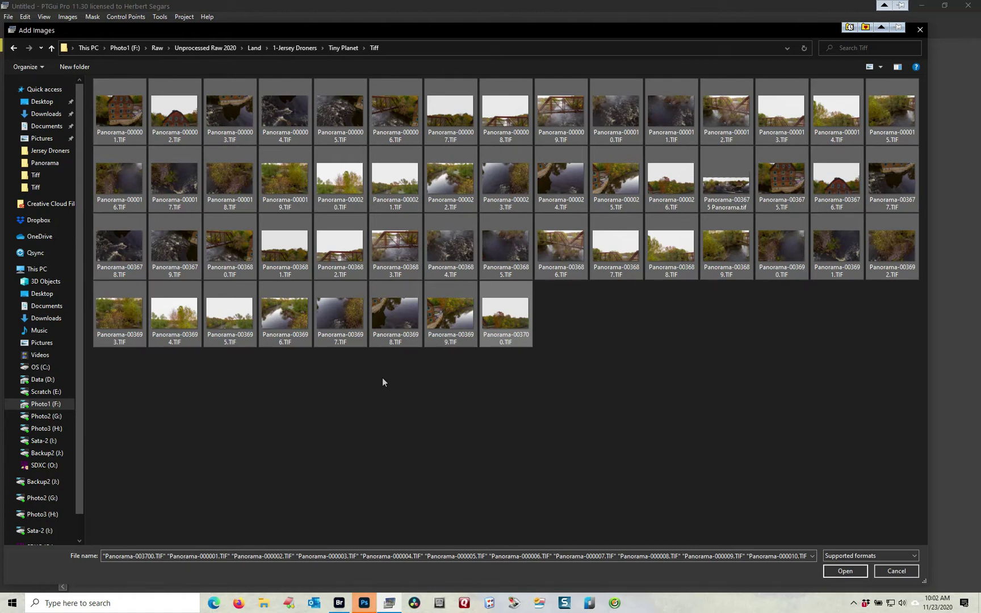
click(845, 570)
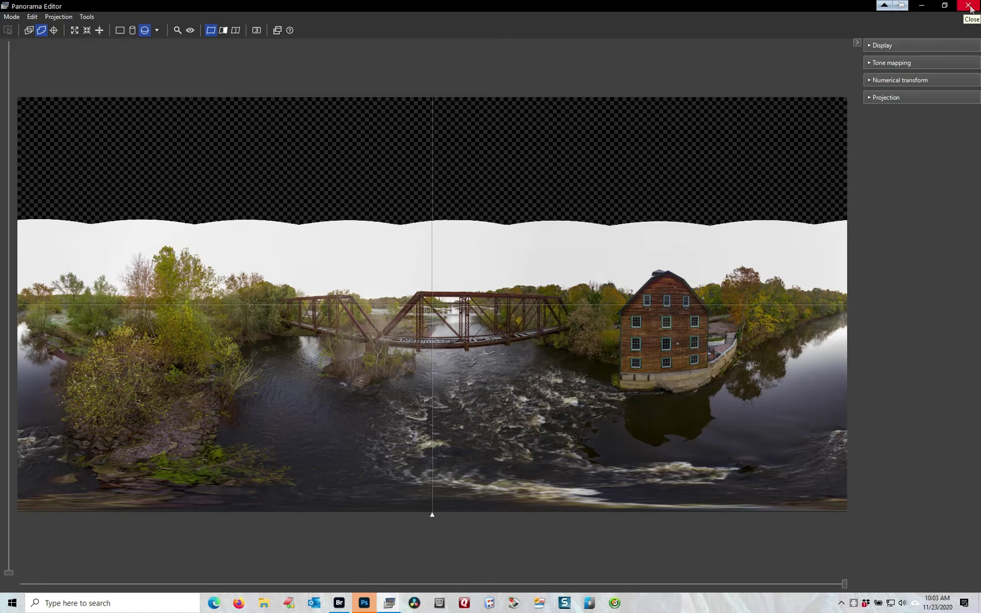
- Close the Panorama Editor and create the blended panorama as a TIFF at 100% of optimum size, using the default output file
click(970, 7)
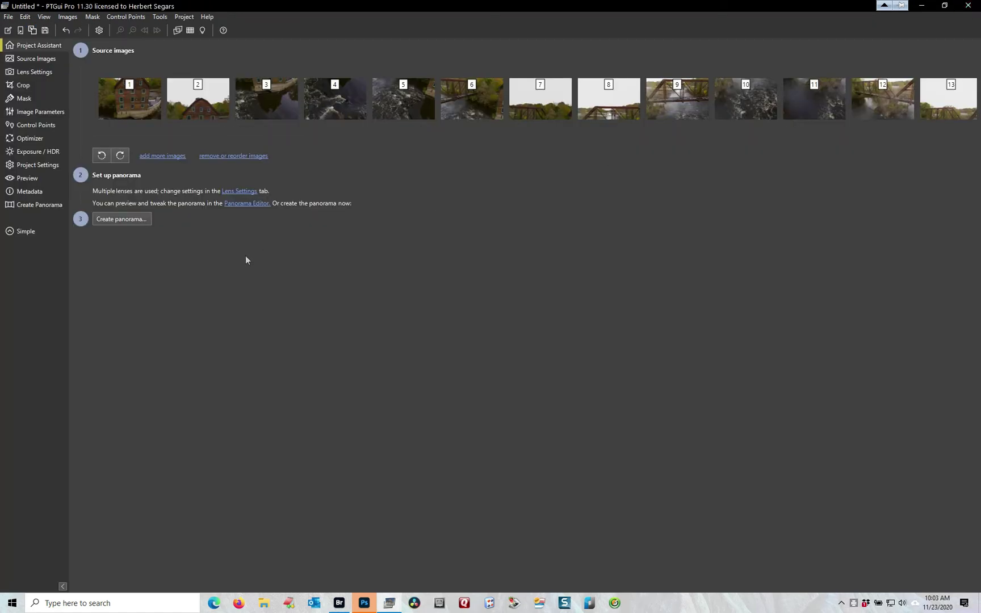
click(125, 218)
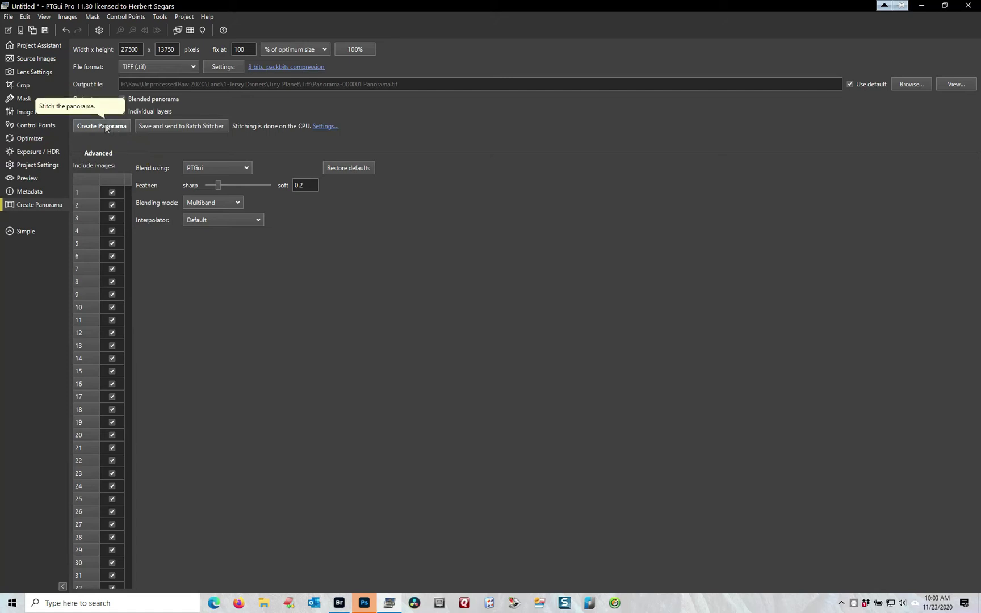
click(105, 126)
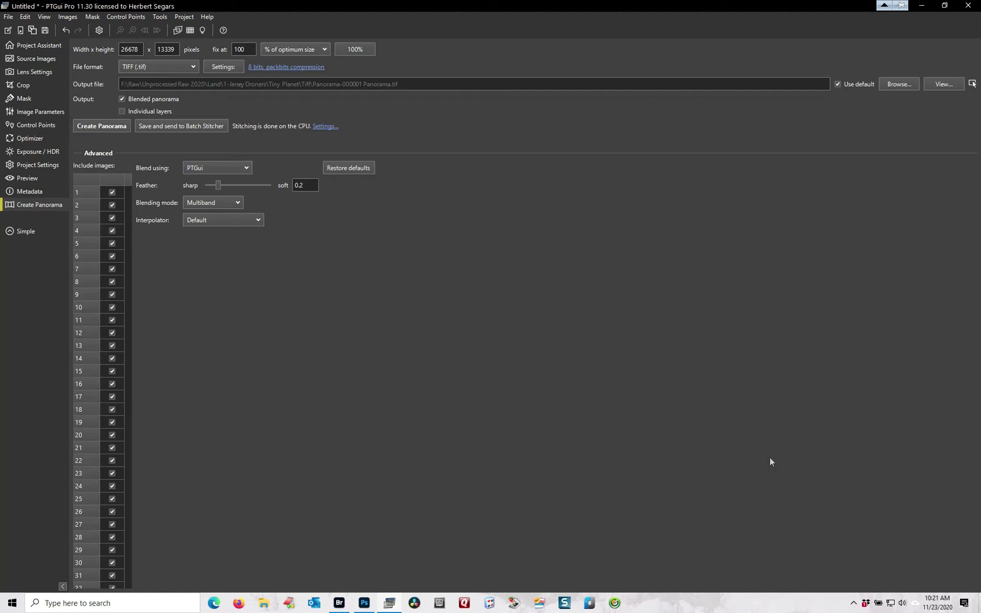
- Close PTGui without saving the project and open Panorama-000001 Panorama.tif from Bridge in Photoshop
click(977, 6)
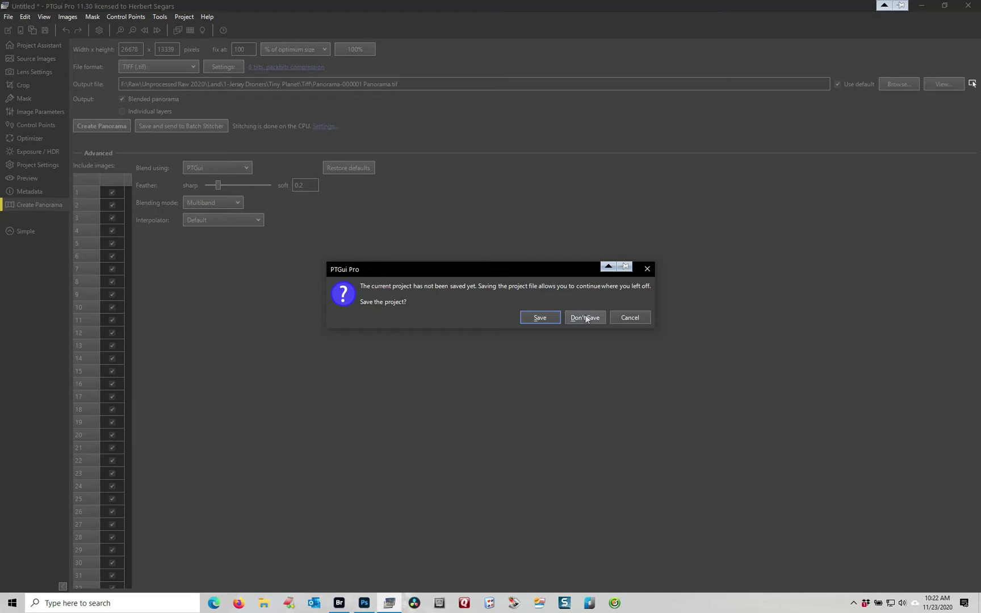
click(585, 317)
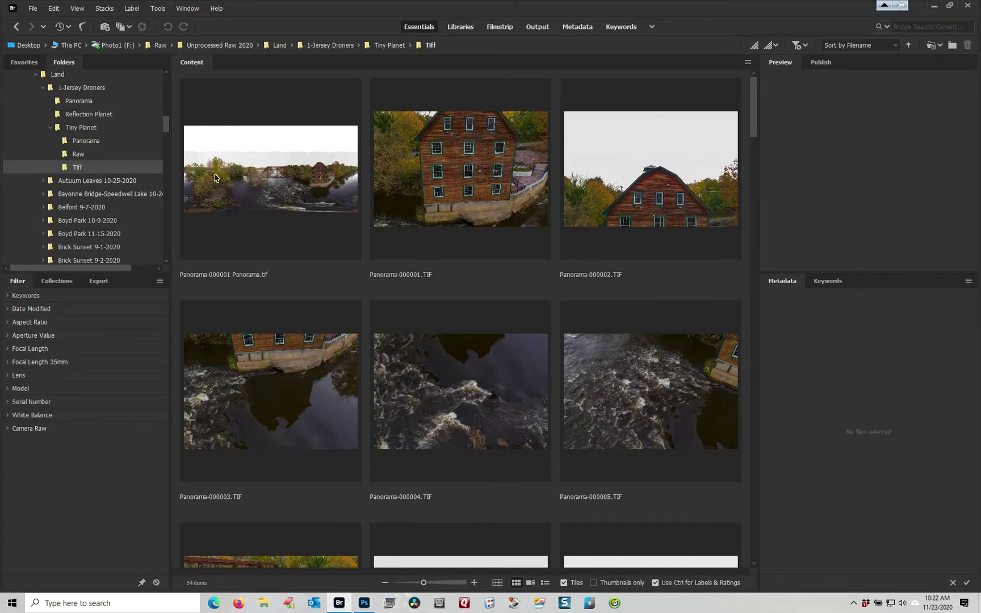
double_click(278, 189)
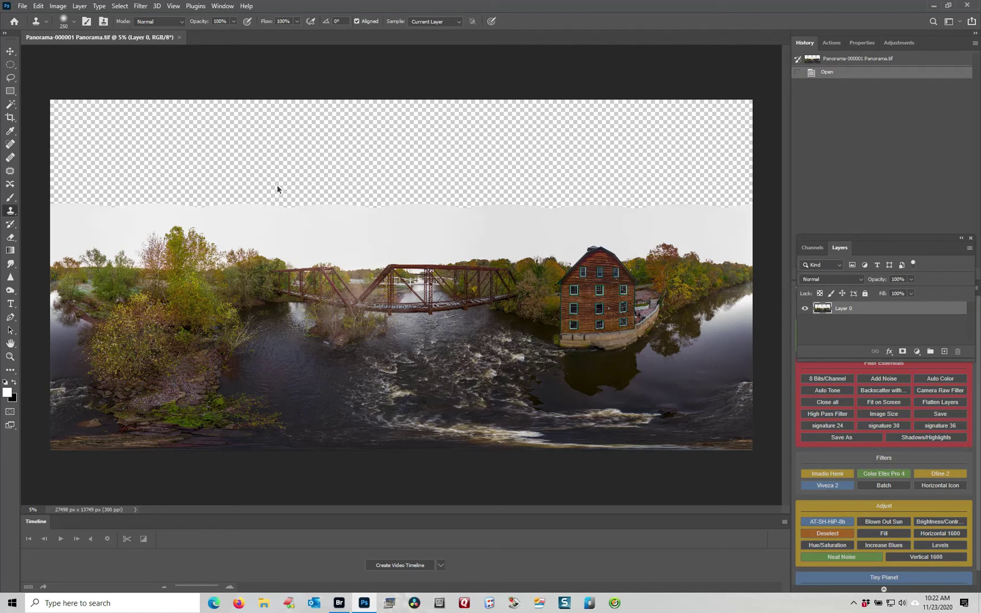
- Crop the transparent area above the sky off the panorama at full width, using the W x H x Resolution crop setting
click(11, 118)
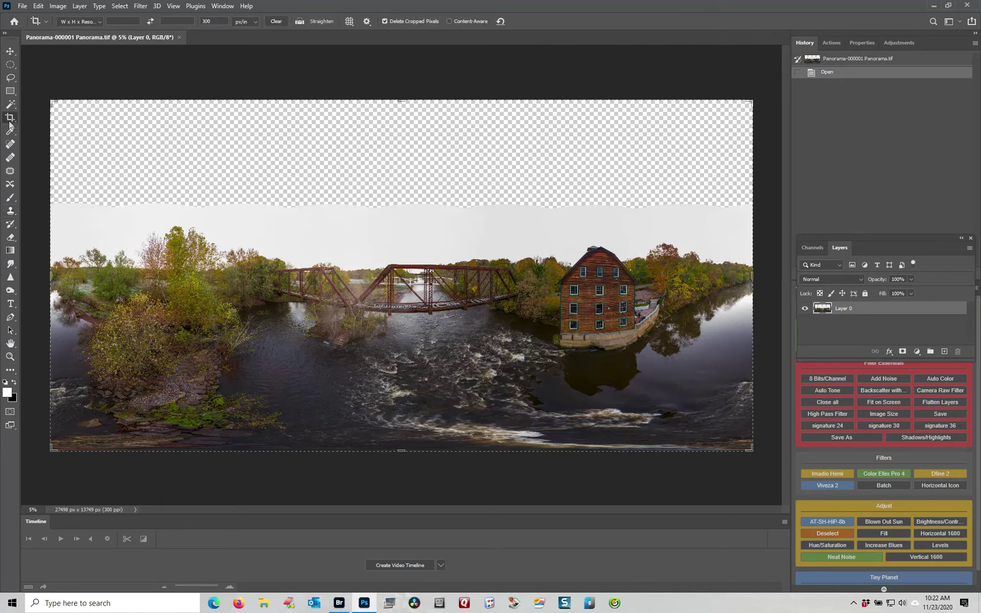
click(100, 22)
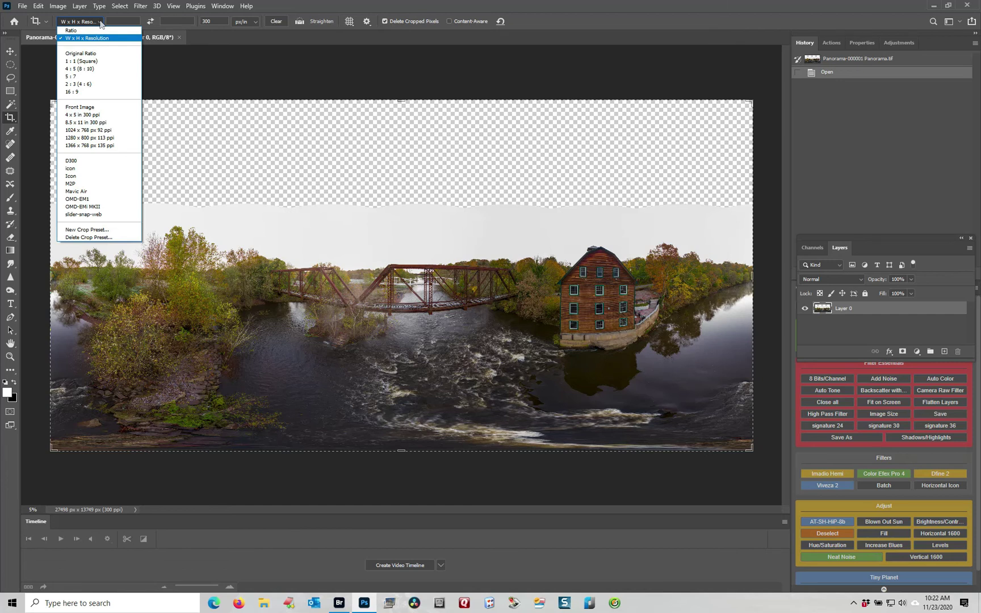
click(227, 67)
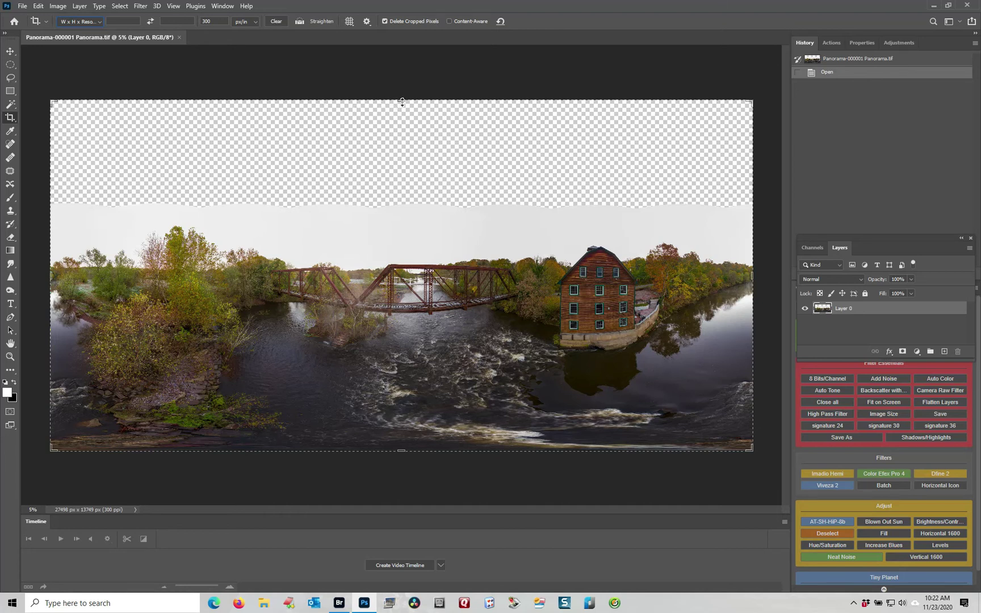
drag(402, 105, 409, 157)
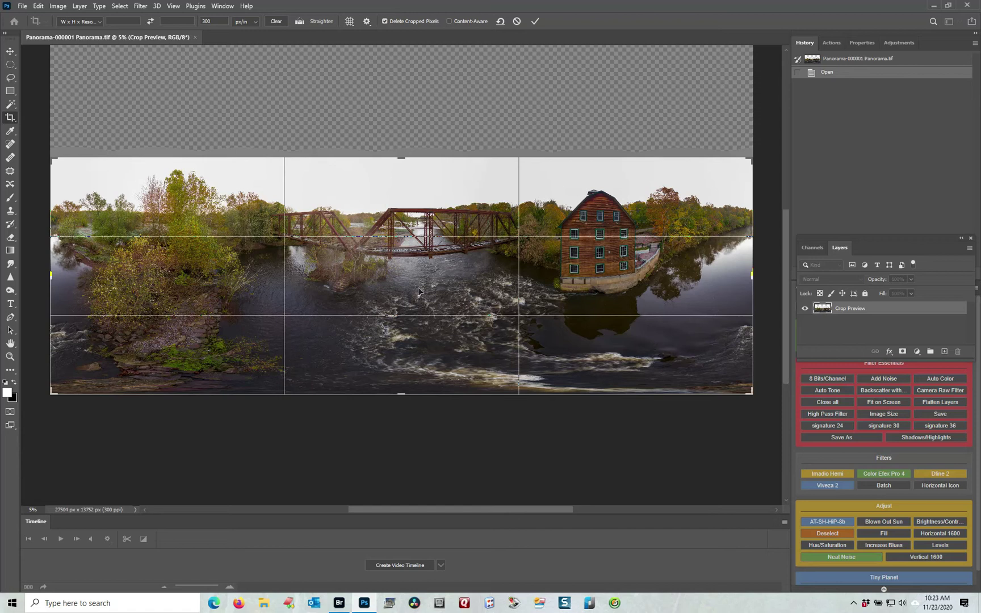
key(Return)
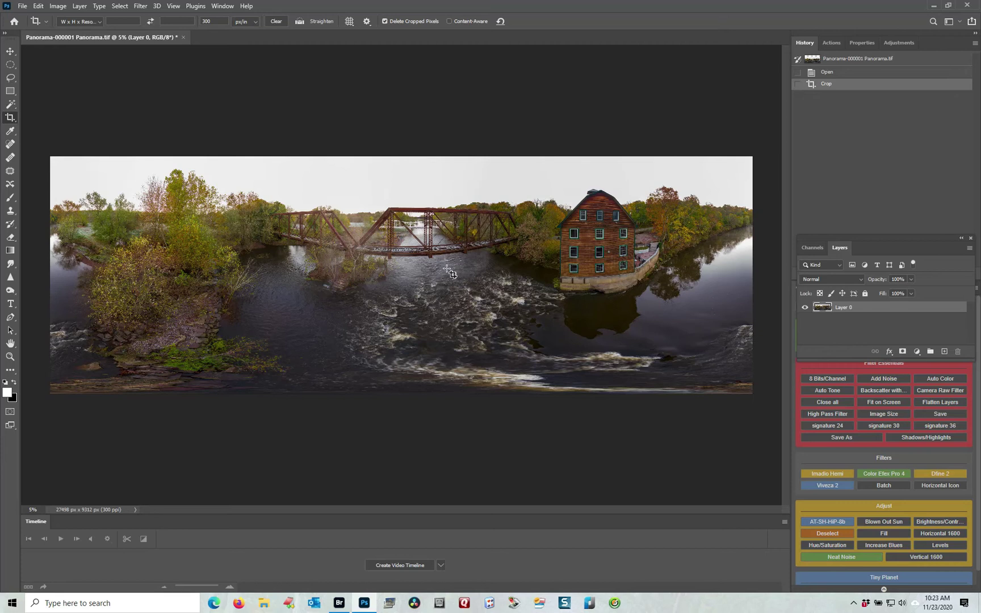
- Resize the panorama to a 6000 x 6000 pixel square with the width and height unlinked
click(60, 6)
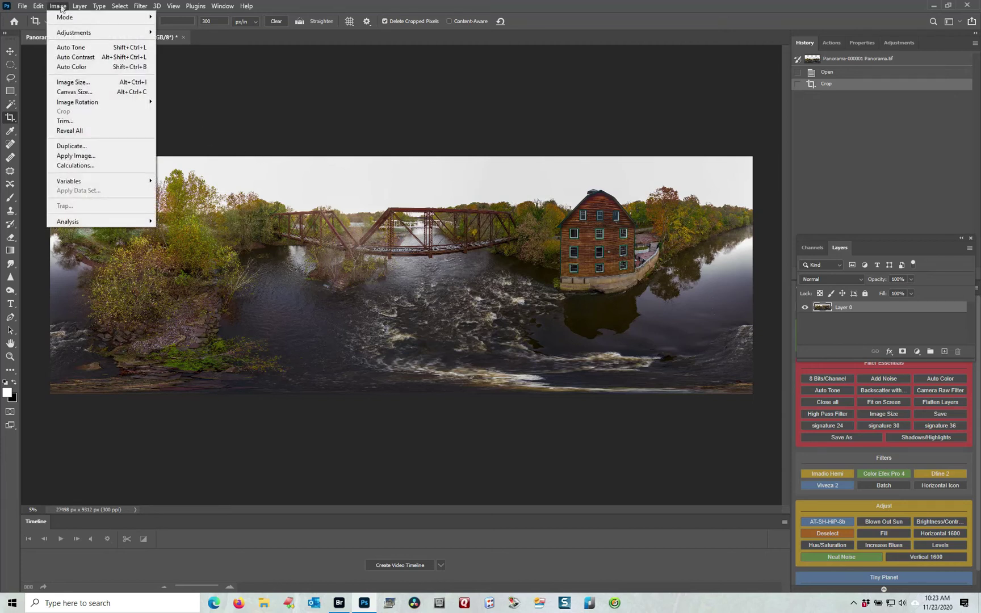
click(73, 82)
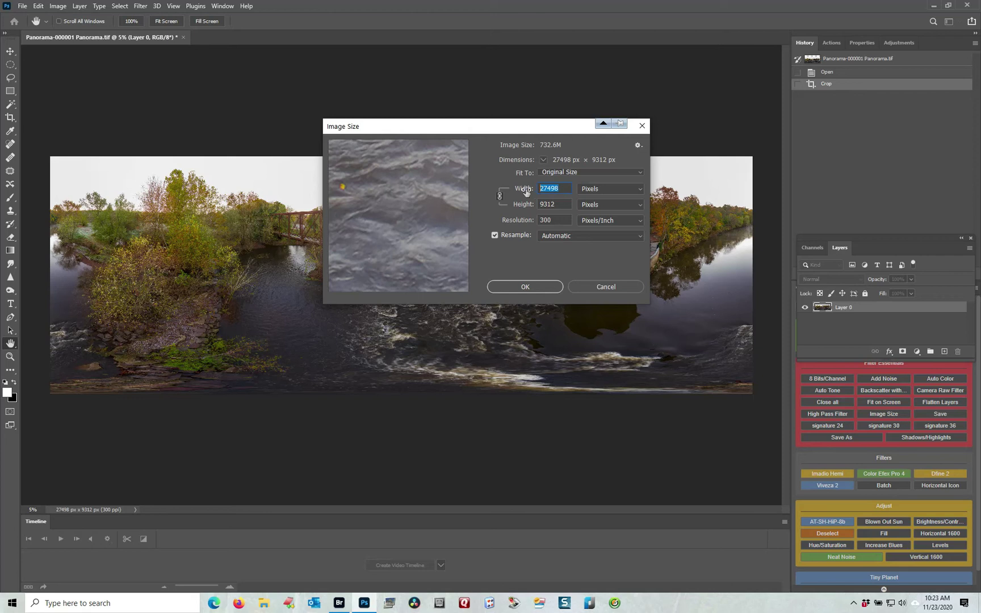
text(6)
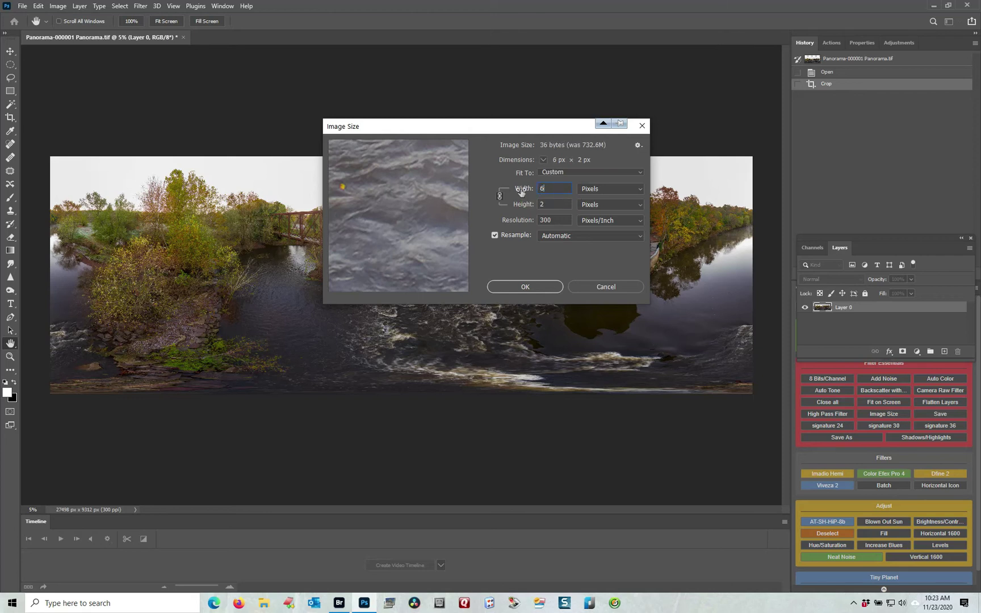
text(000)
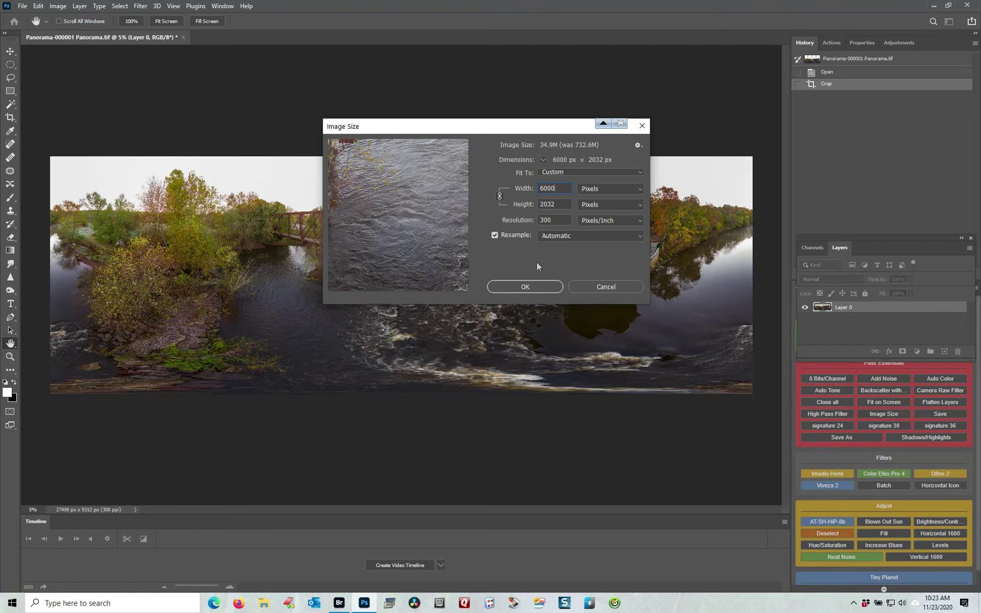
click(499, 197)
double_click(564, 204)
text(6000)
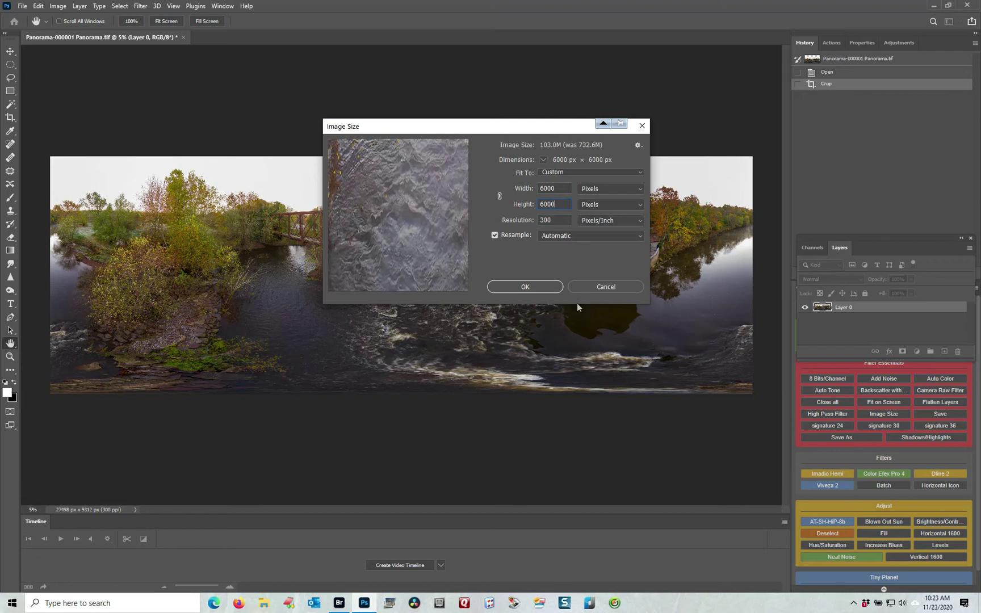
click(537, 287)
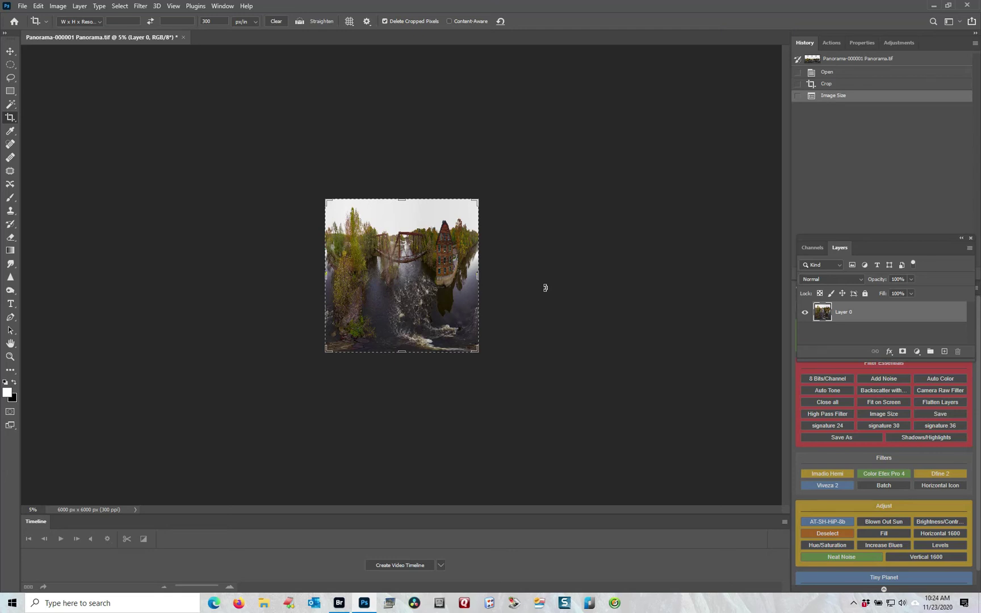
- Rotate the square panorama canvas 180°
key(ctrl+0)
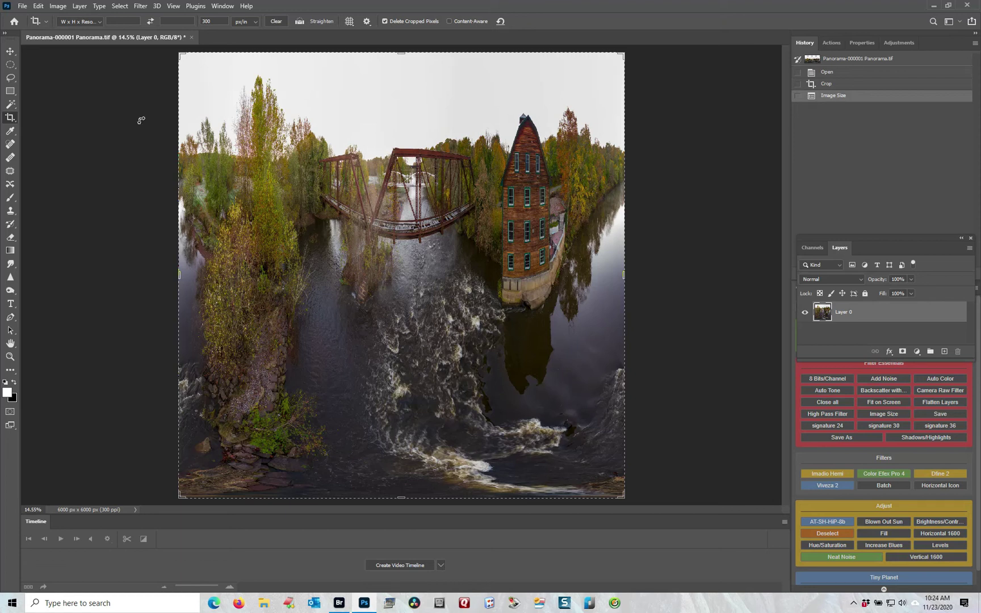
click(59, 7)
mouse_move(67, 102)
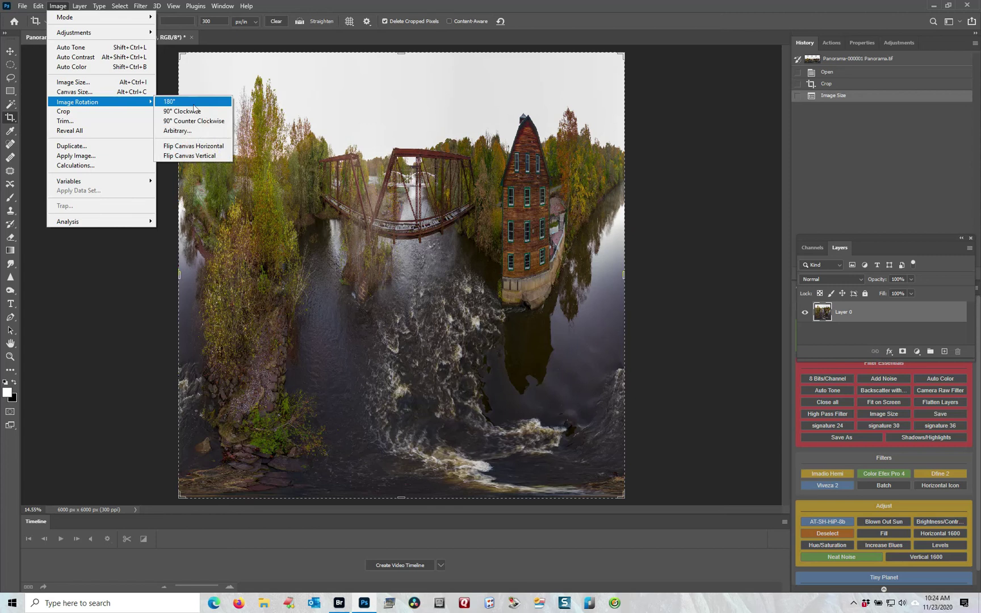
click(187, 101)
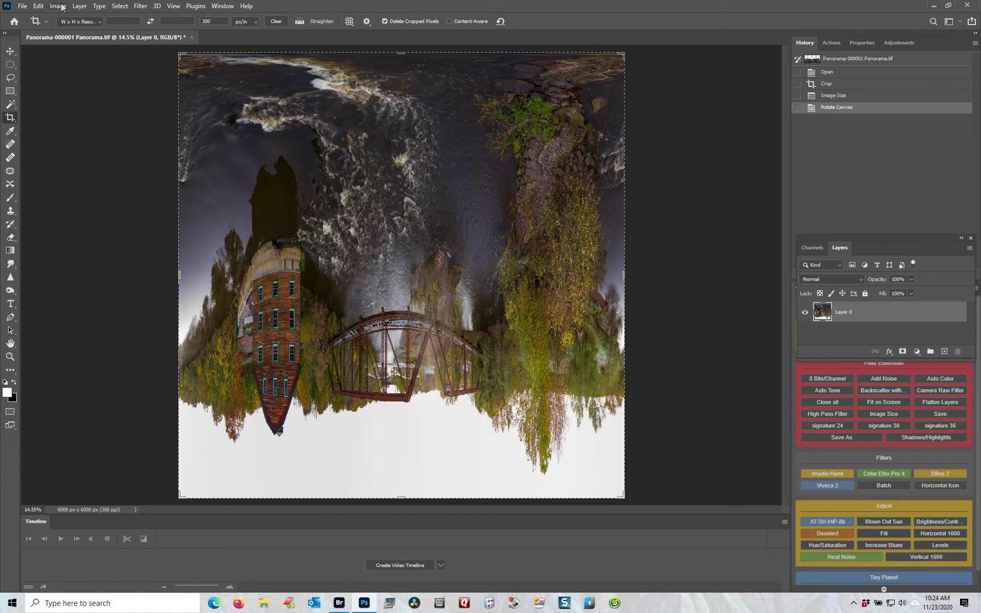
- Apply the Polar Coordinates distortion filter to the image with the Rectangular to Polar option
click(147, 8)
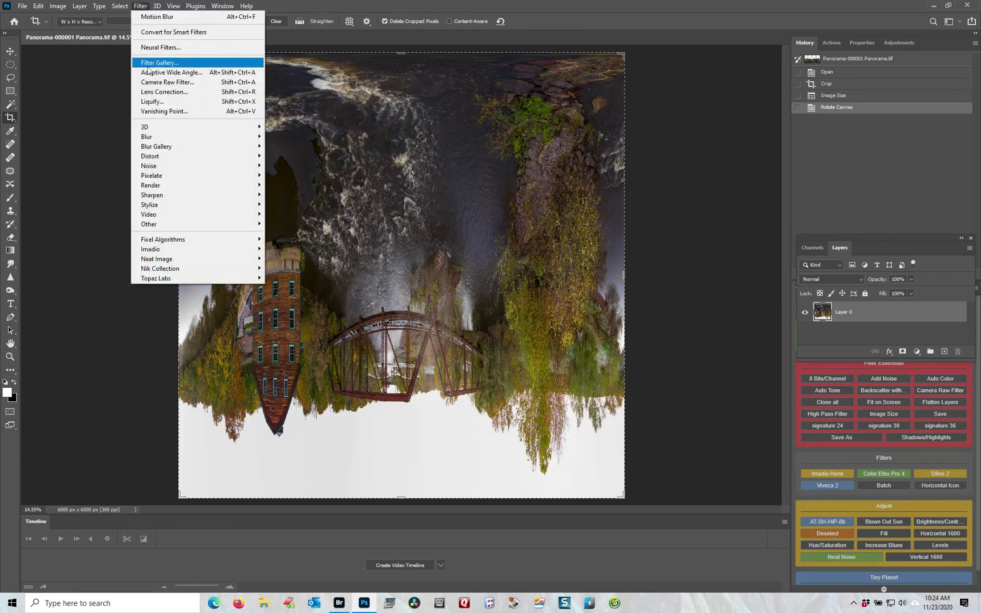
mouse_move(169, 157)
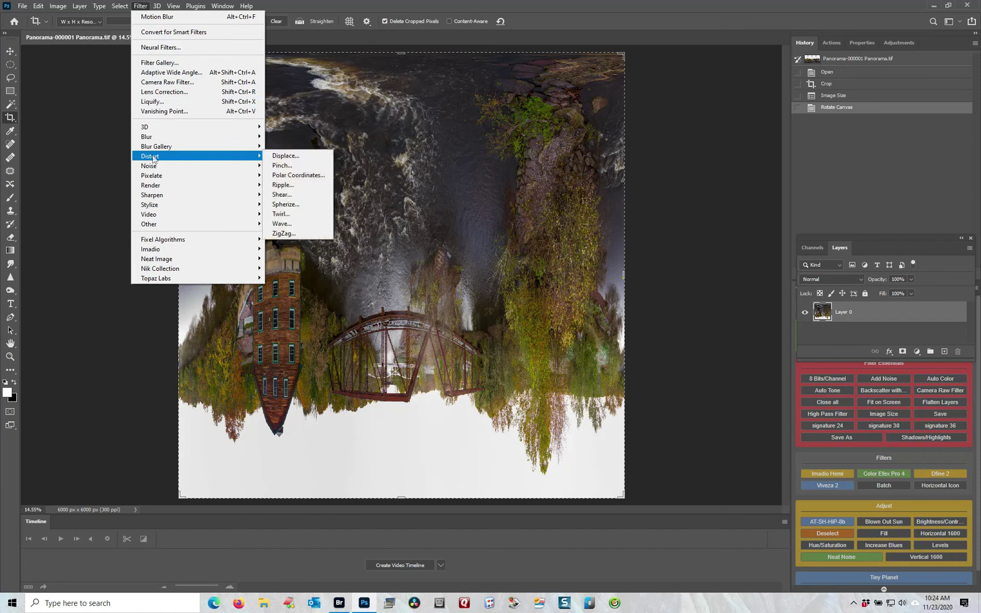
click(305, 174)
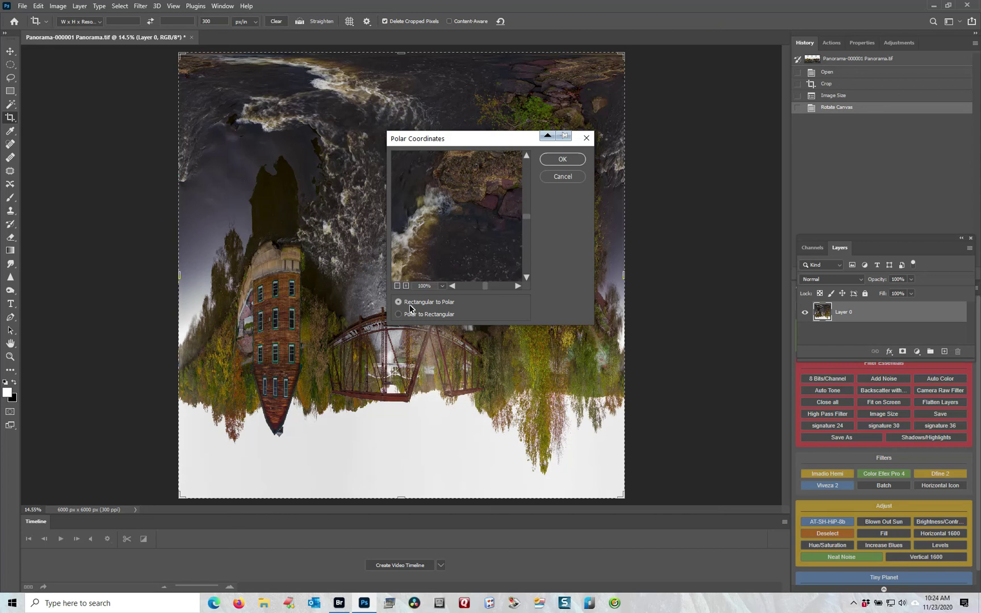
click(567, 160)
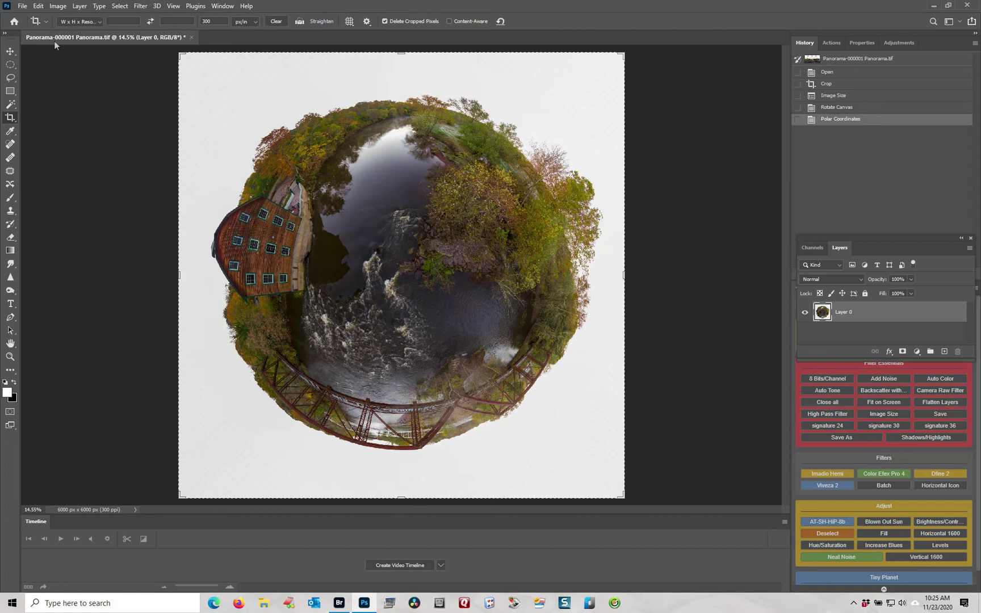
- Rotate the tiny planet image 90° clockwise so the mill building stands at the top of the planet
click(58, 6)
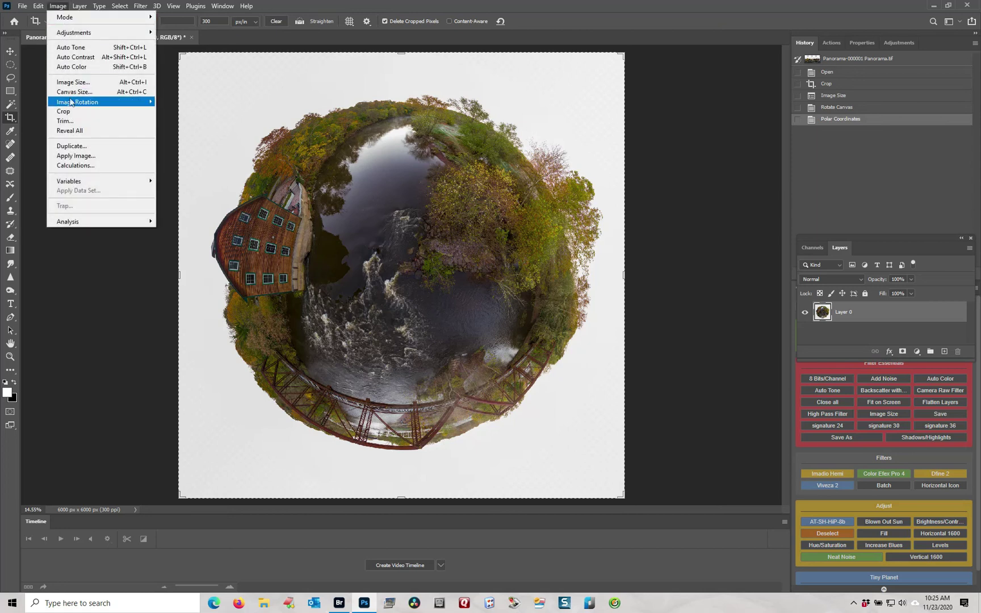
mouse_move(79, 102)
click(188, 111)
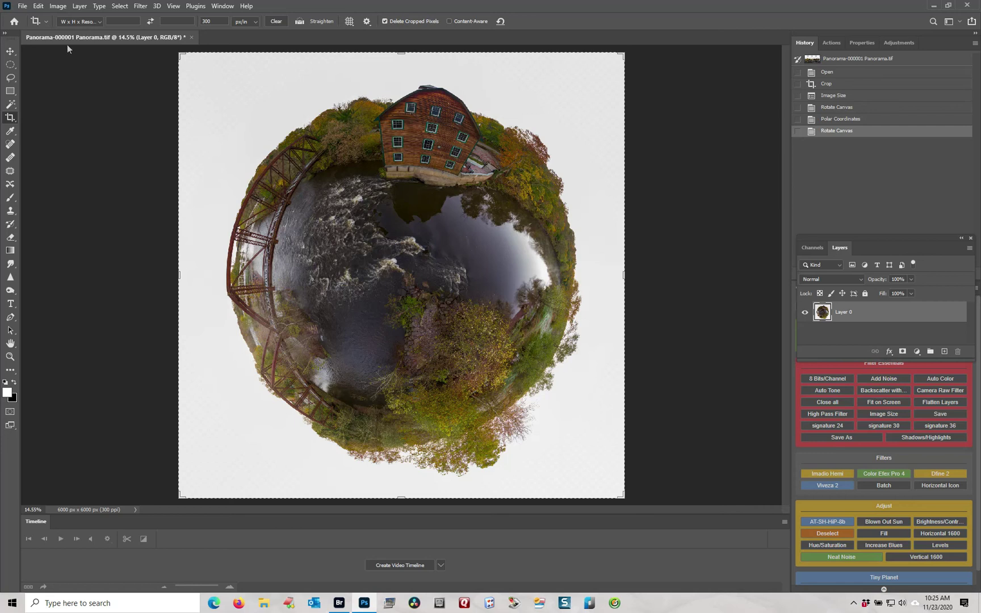
- Flatten the tiny planet image and save it as the JPEG Panorama-000001 Panorama.jpg at quality 12, Baseline Optimized
click(80, 7)
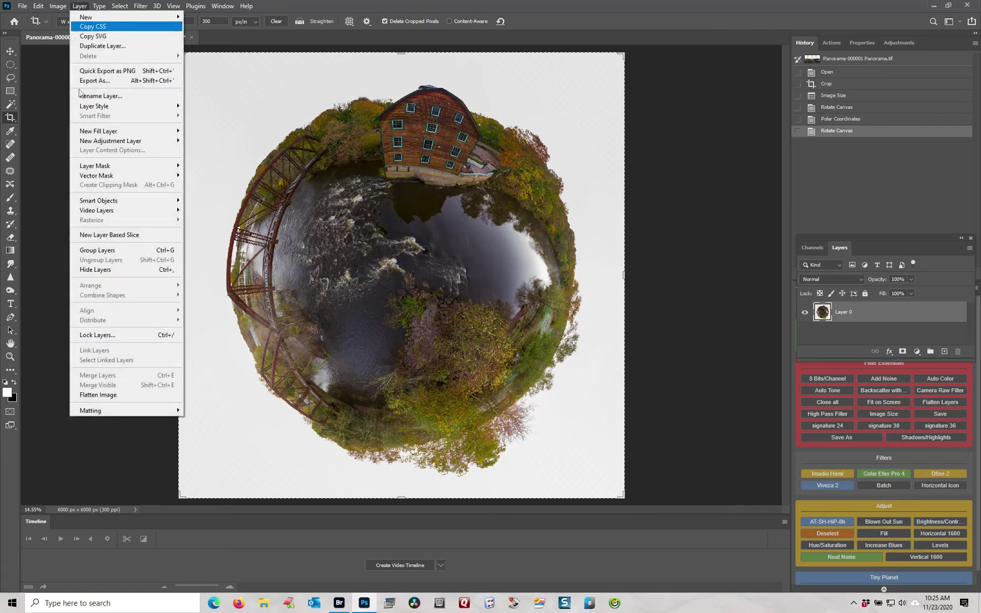
click(115, 396)
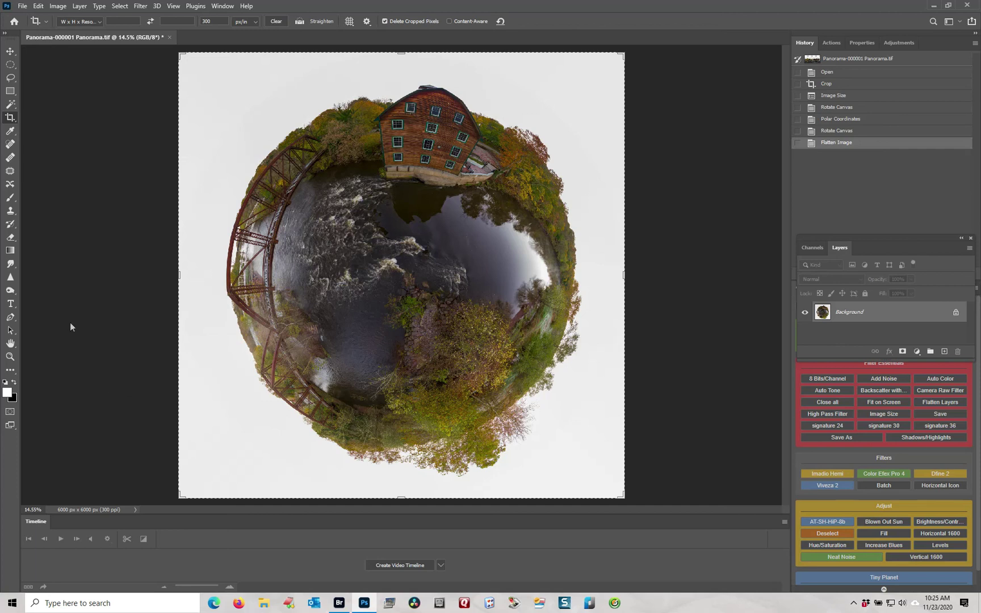
click(22, 7)
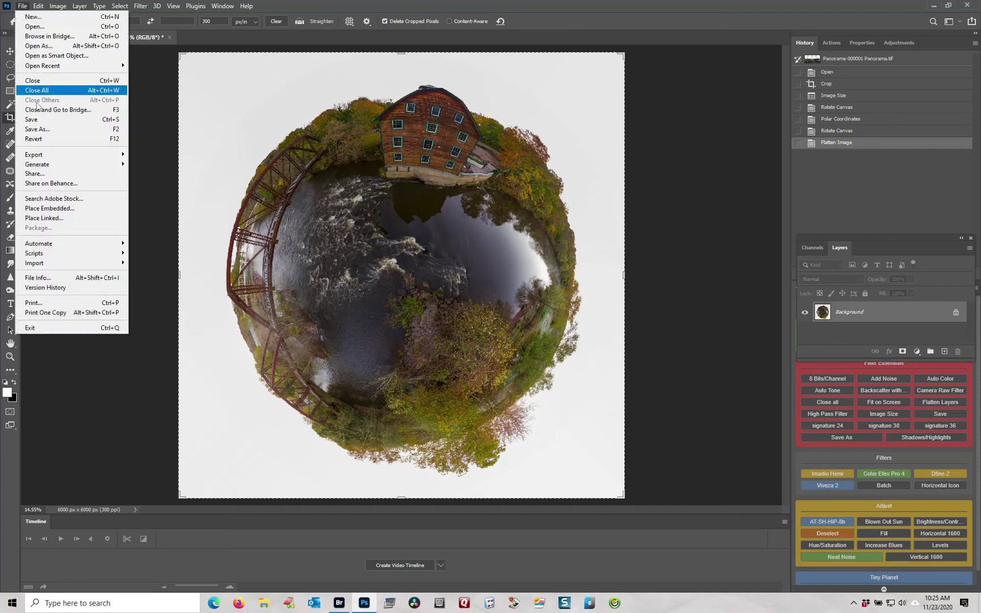
click(41, 130)
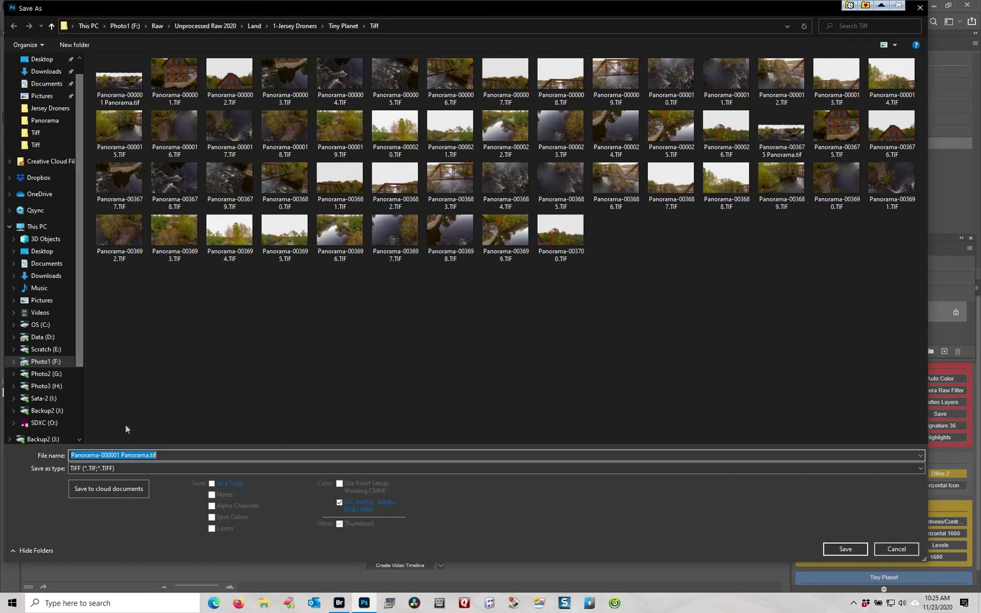
click(138, 468)
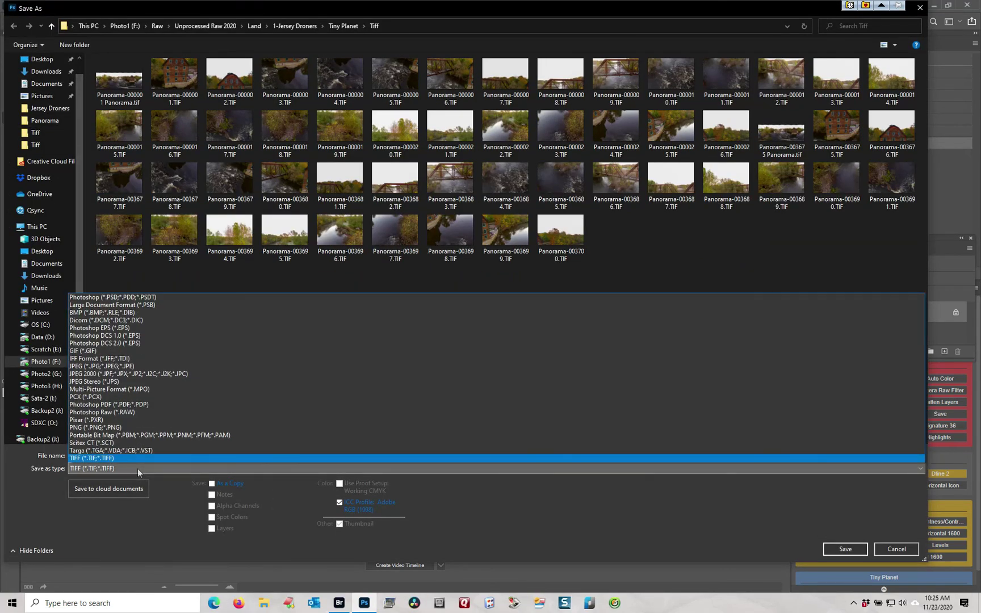
click(125, 366)
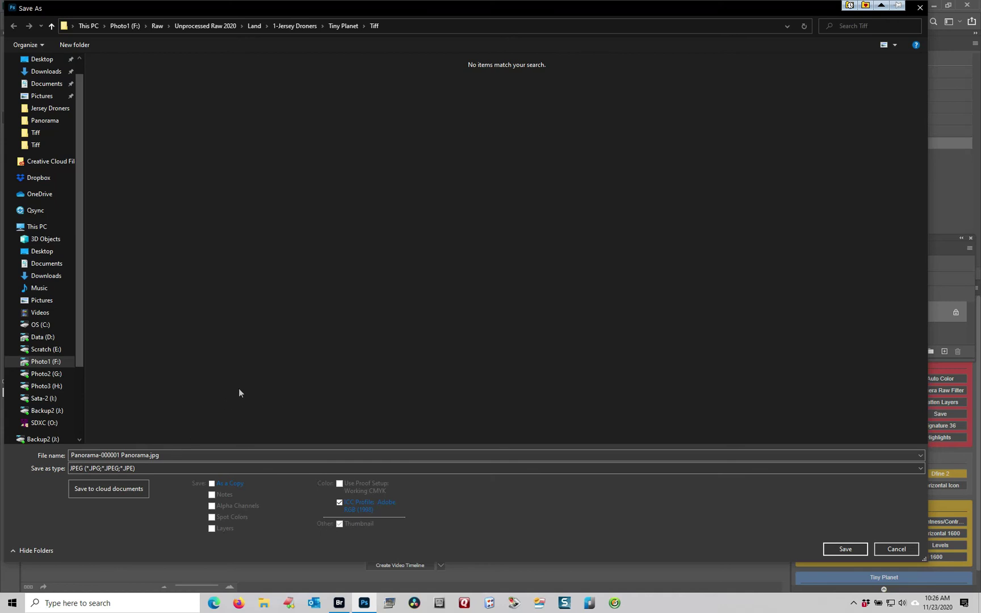
click(836, 550)
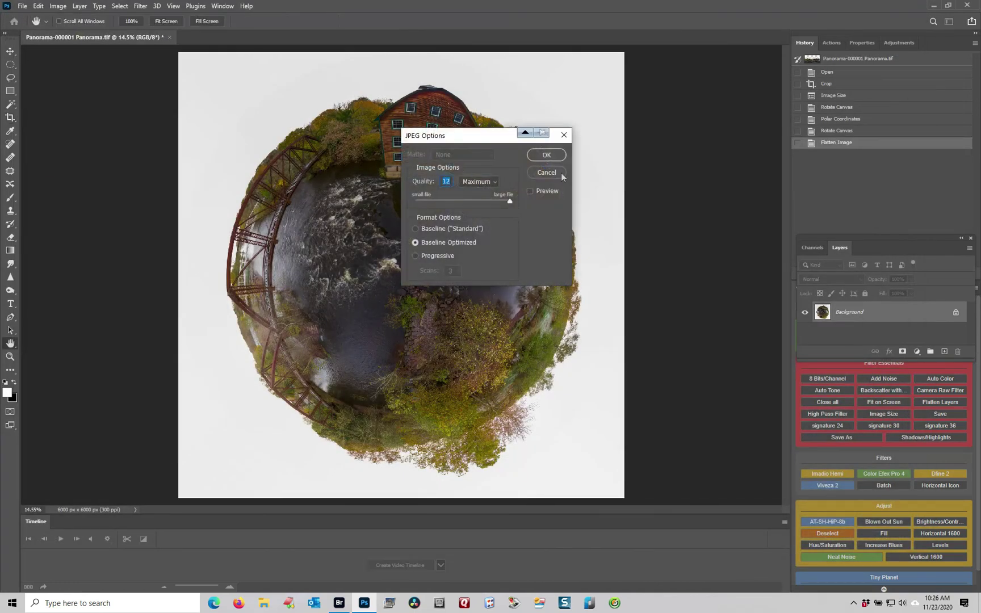
click(550, 155)
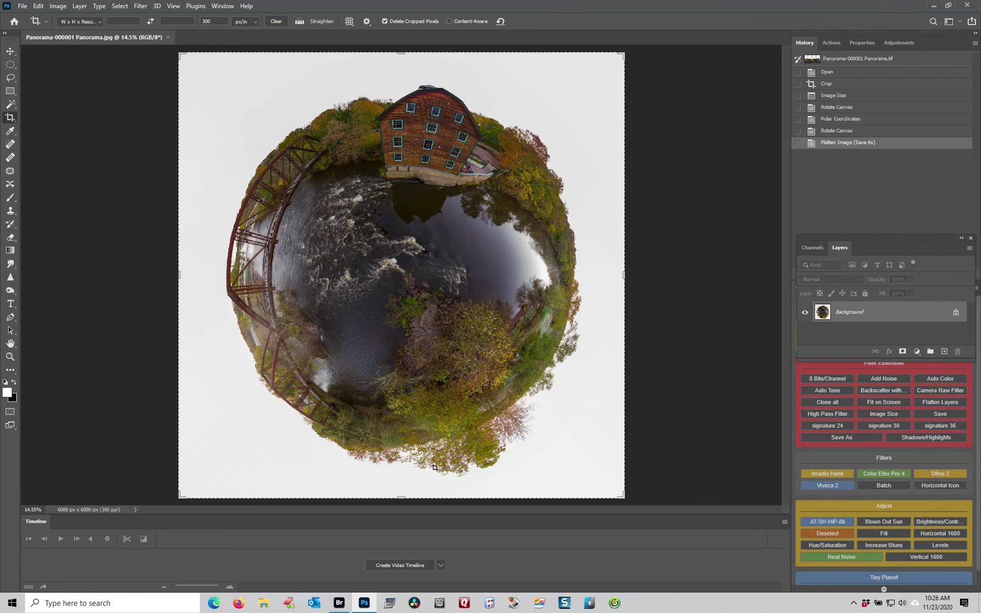
- Switch to Bridge, preview the saved Panorama-000001 Panorama.jpg, and return to Photoshop
click(339, 601)
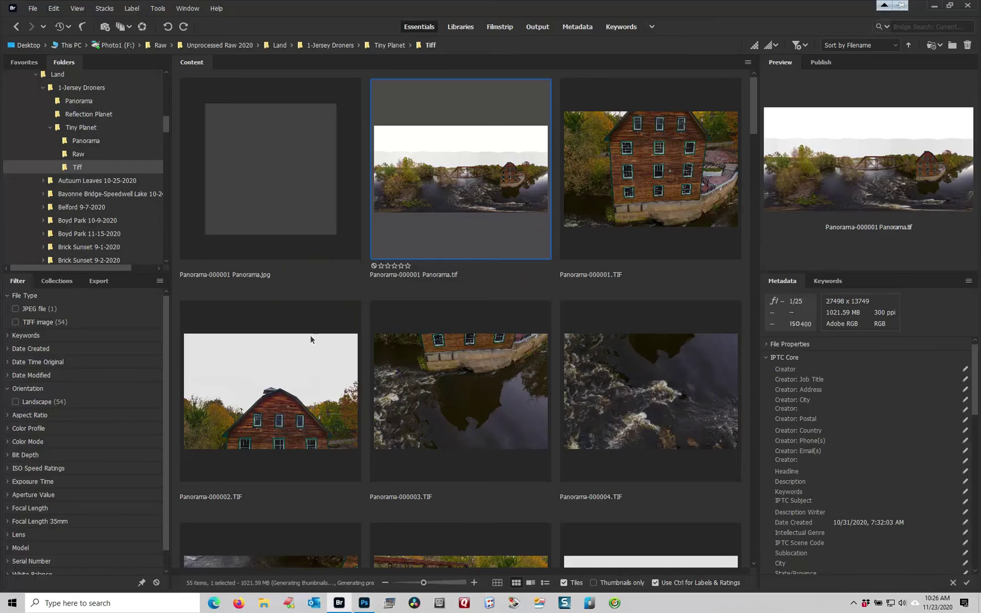
click(296, 203)
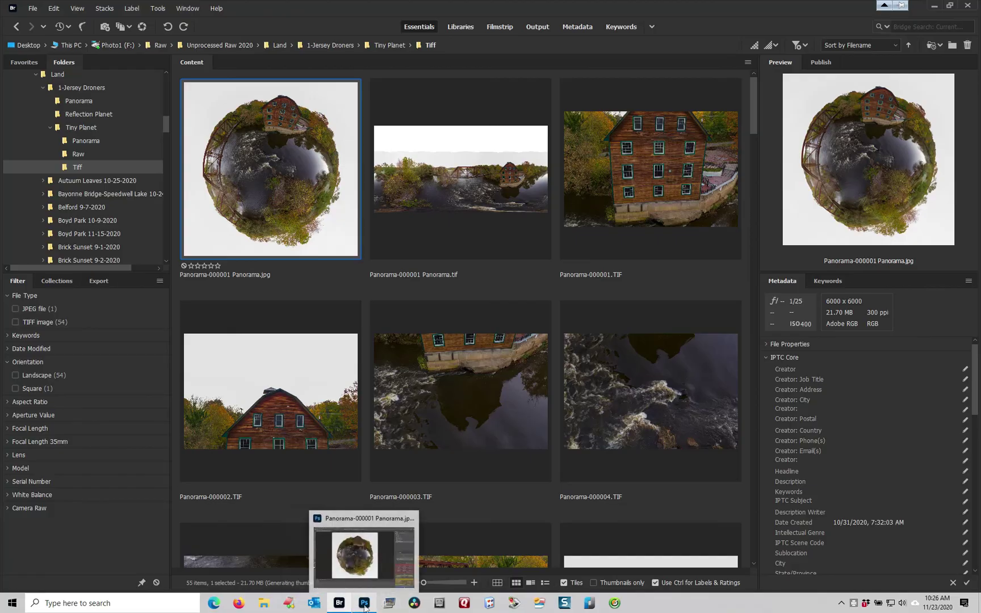
click(357, 514)
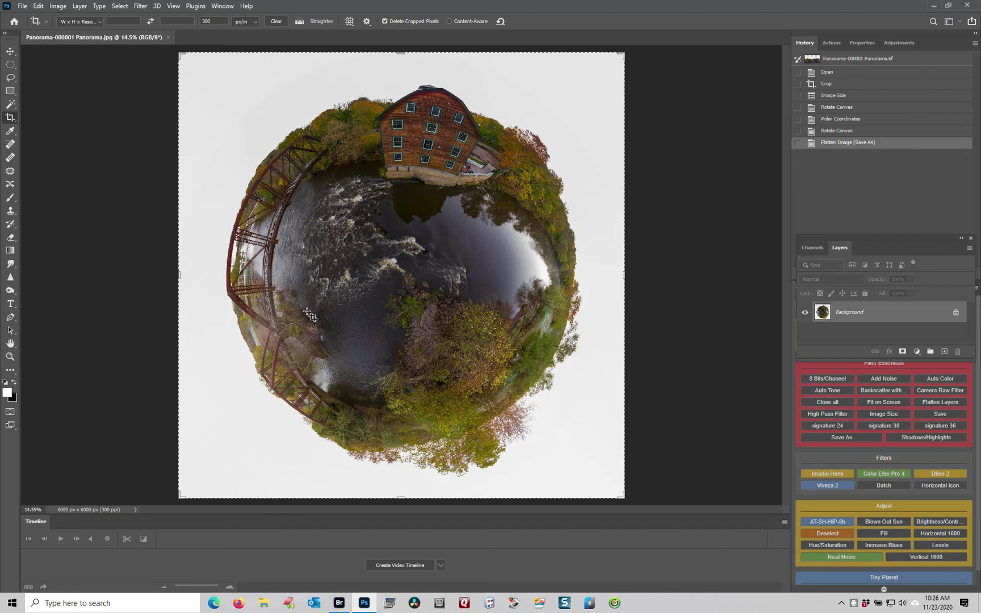
- Step back in history to before flattening and save the layered image as an uncompressed TIFF, replacing Panorama-000001 Panorama.tif
click(838, 132)
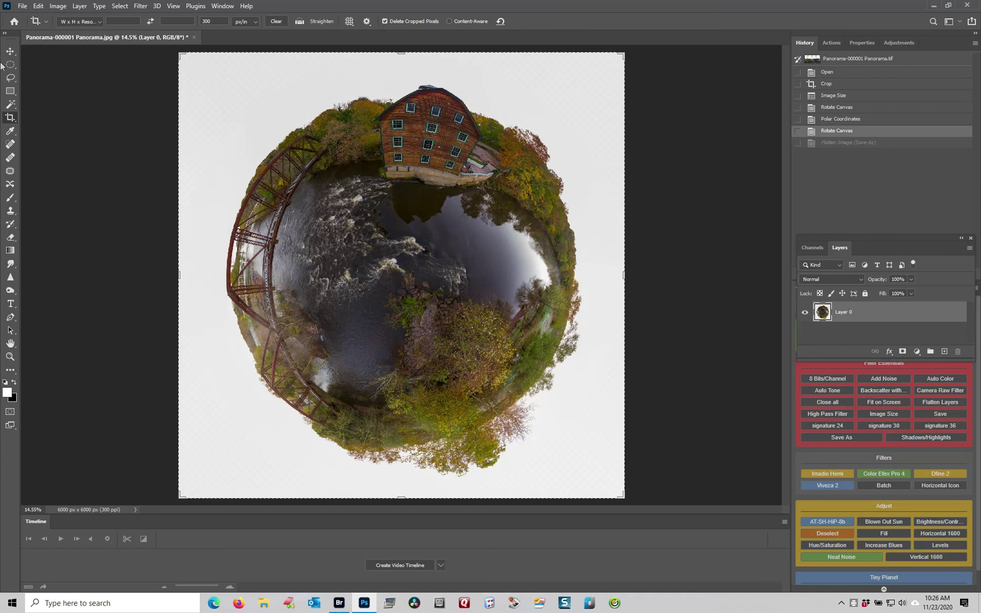
click(23, 7)
click(32, 130)
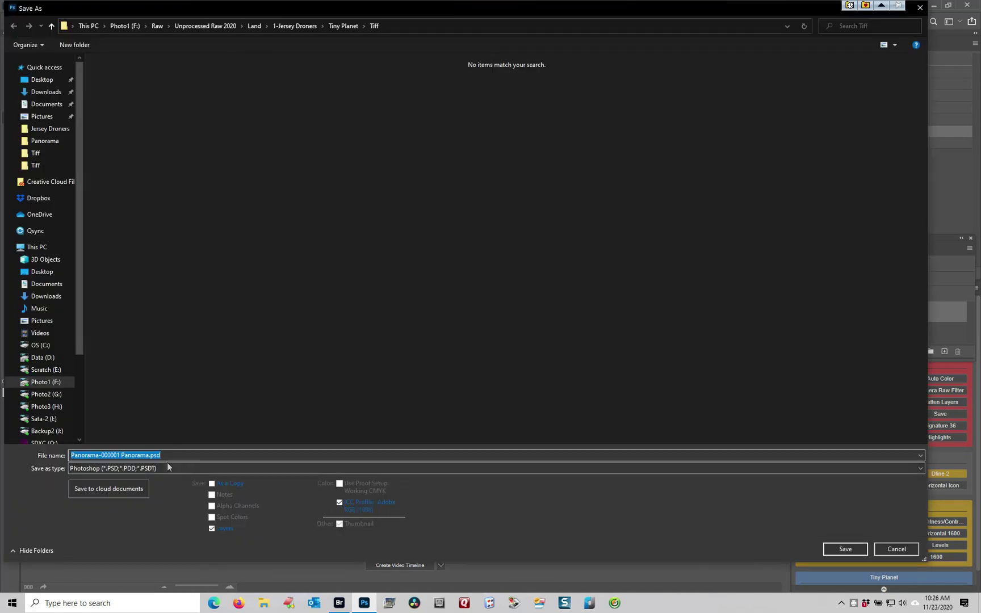
click(168, 469)
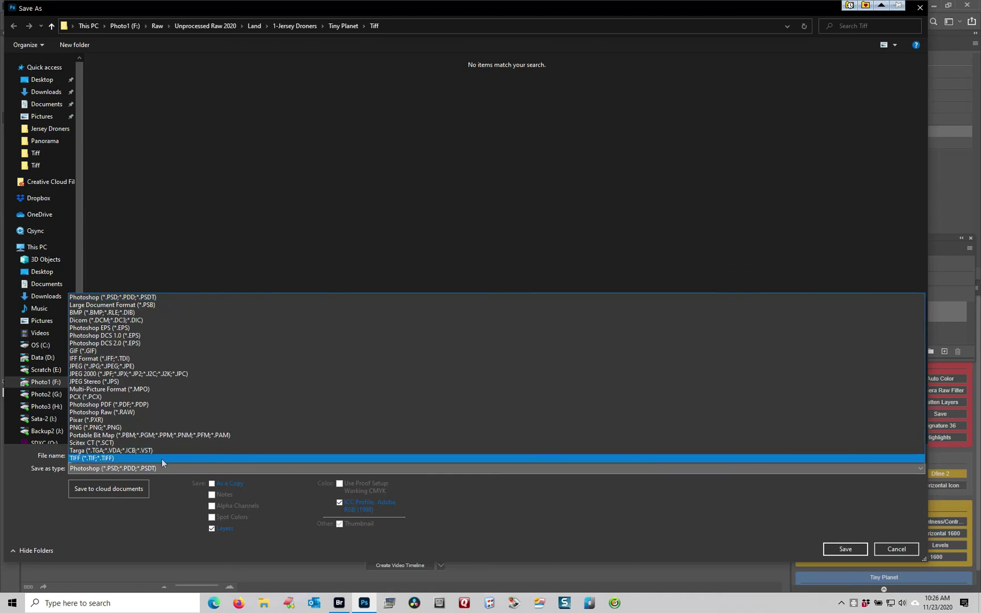
click(161, 458)
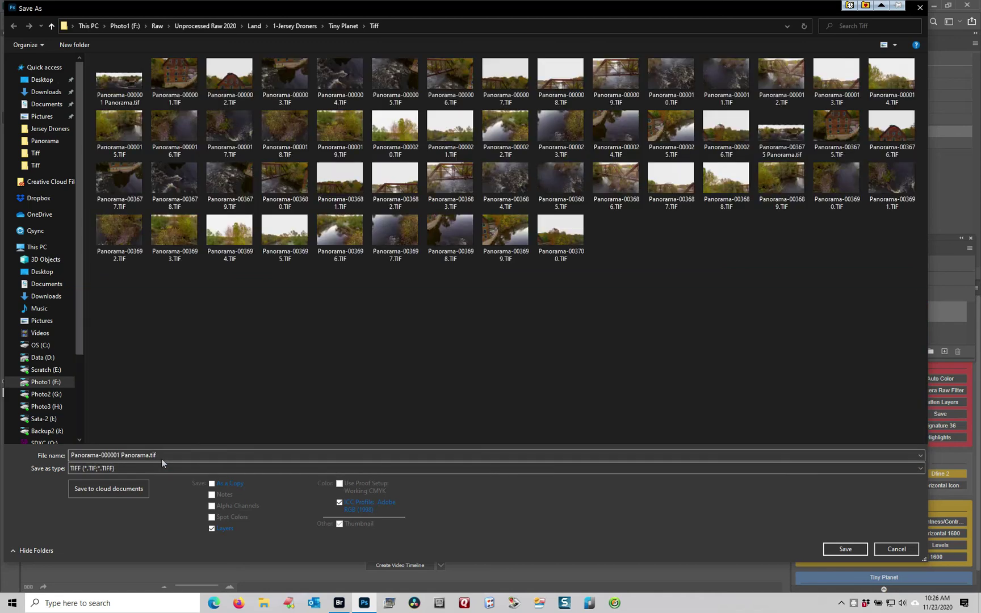
click(845, 548)
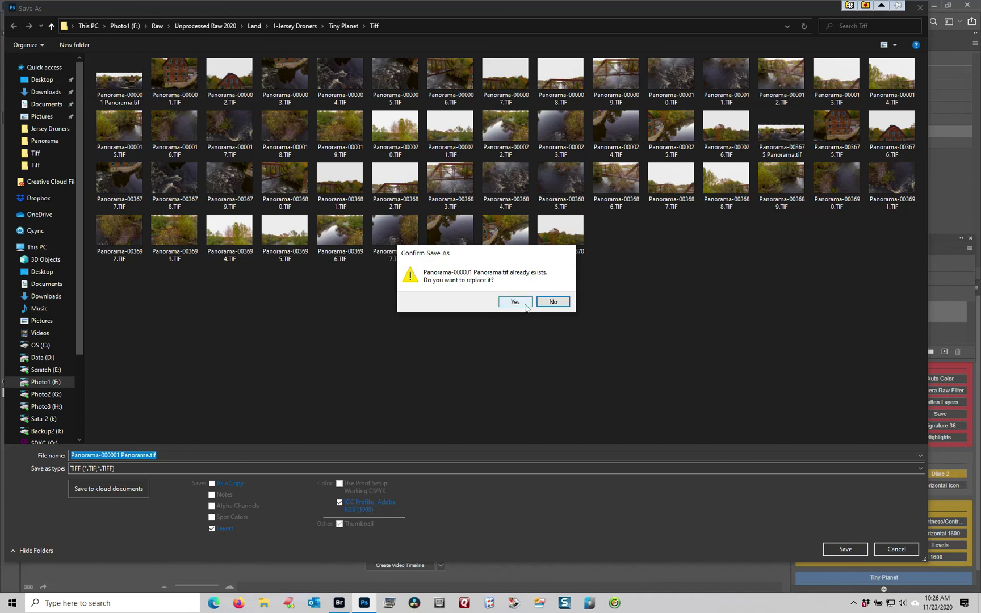
click(515, 302)
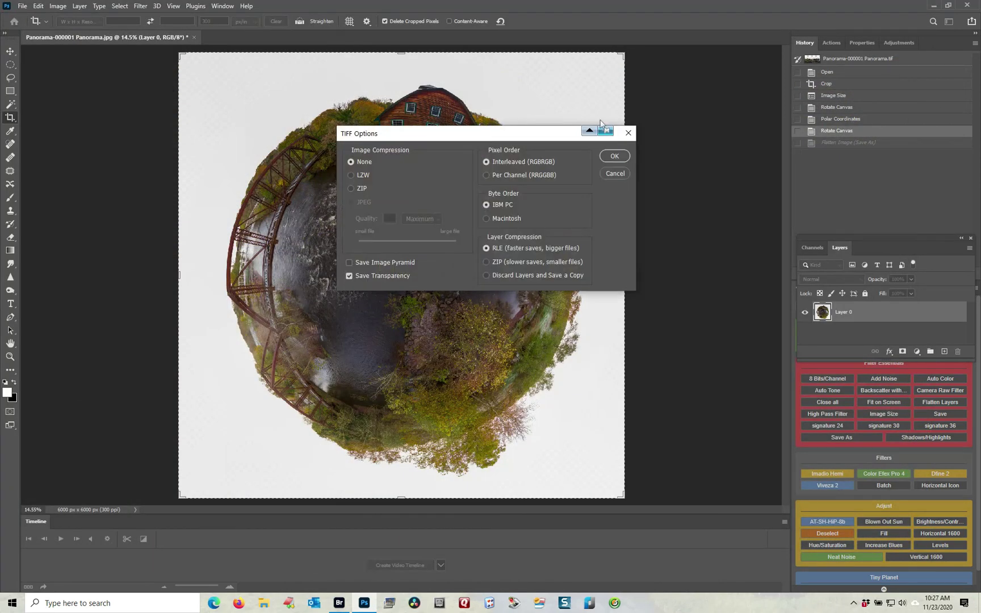
click(614, 156)
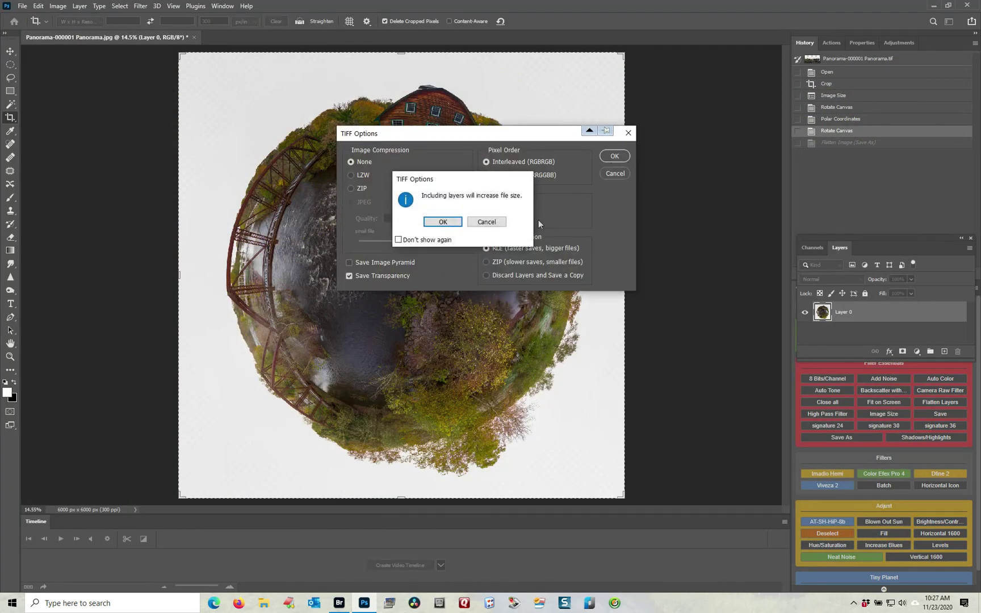
click(440, 223)
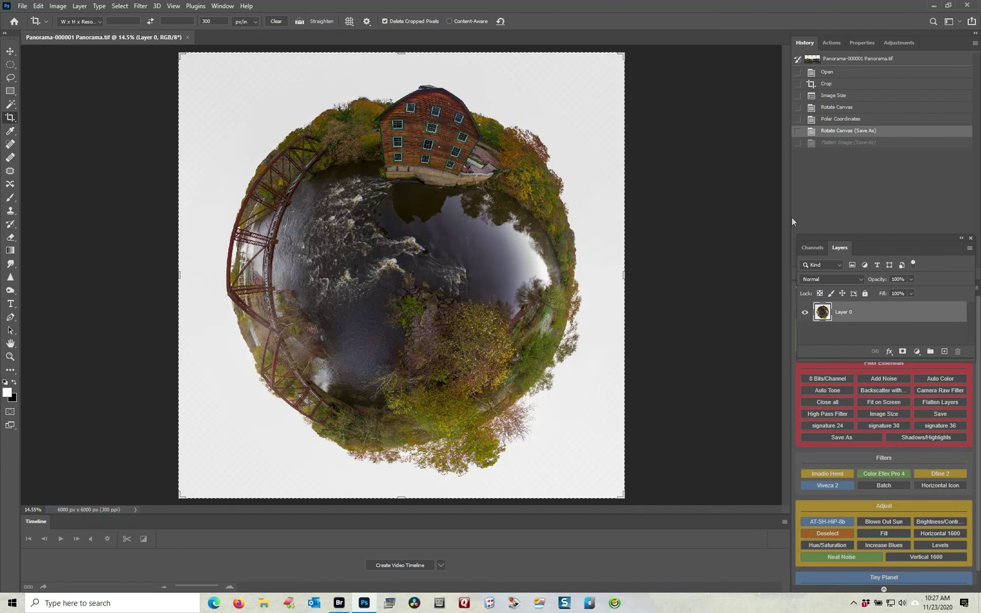
- Flatten the tiny planet TIFF into a single background layer and close the document
click(80, 6)
click(112, 396)
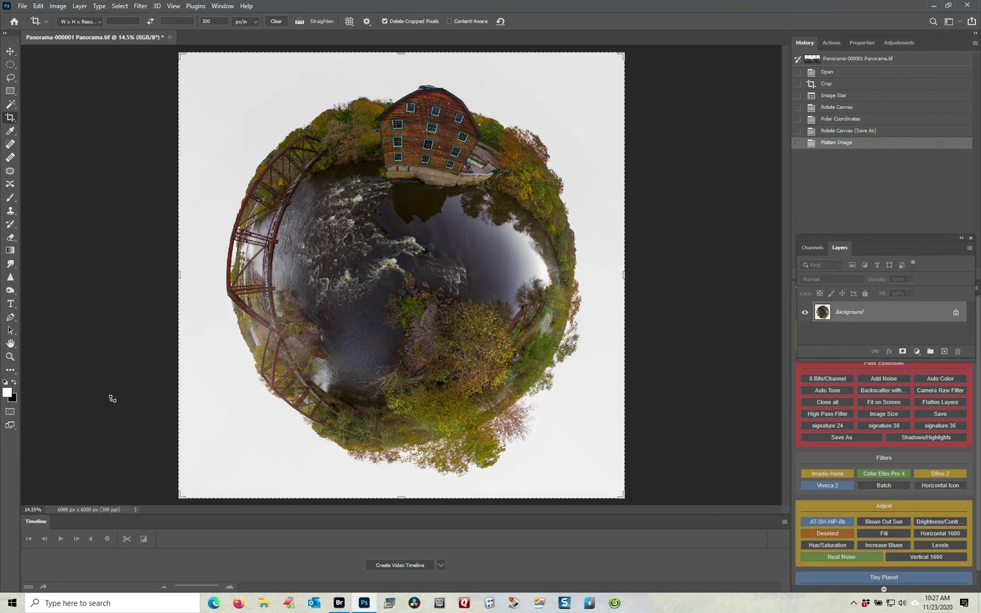
click(170, 37)
click(440, 221)
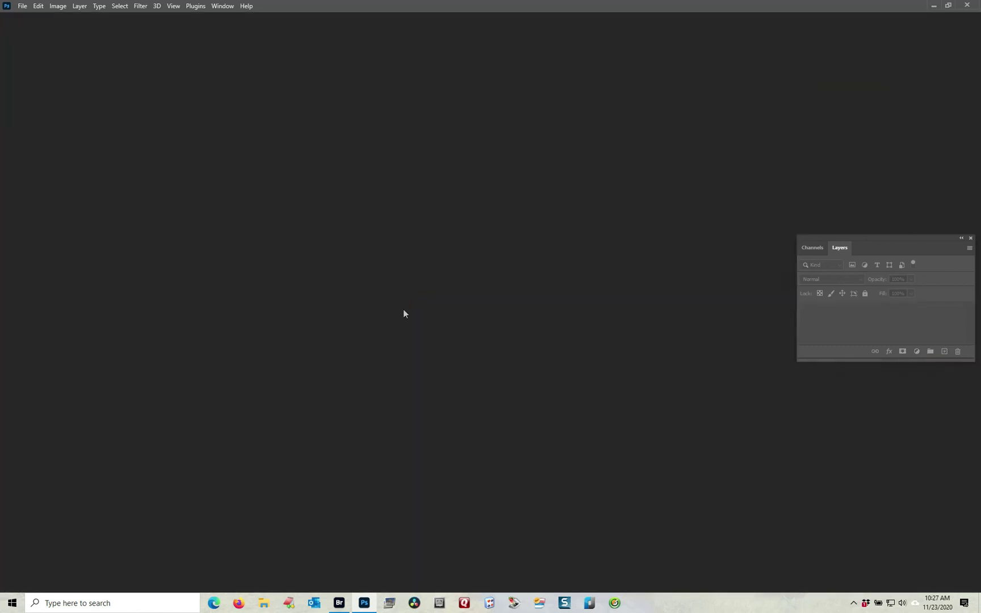
- Switch to Bridge and preview Panorama-003675tp Panorama.tif in the Tiny Planet project's Panorama folder
click(339, 603)
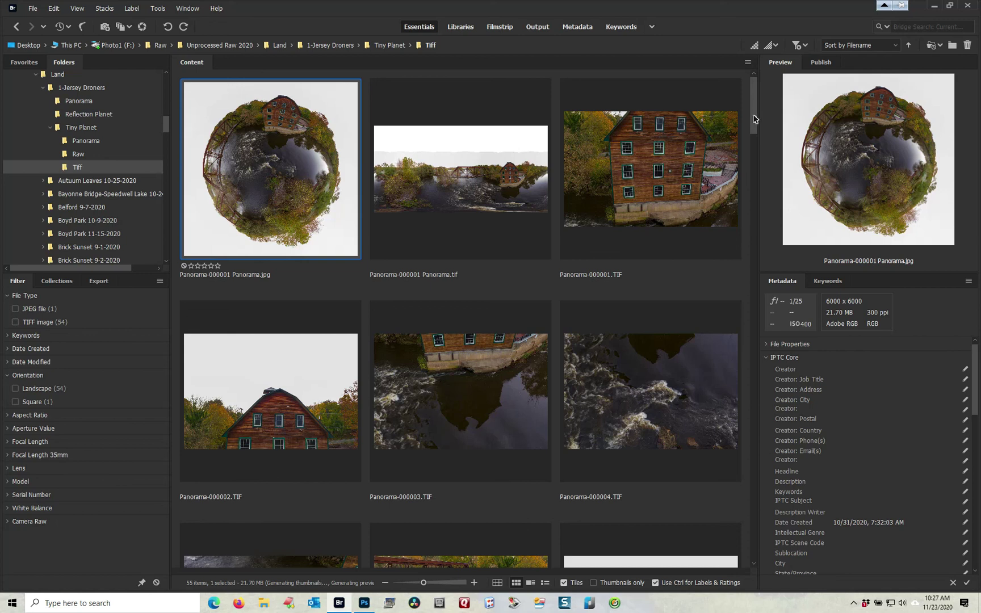
click(79, 143)
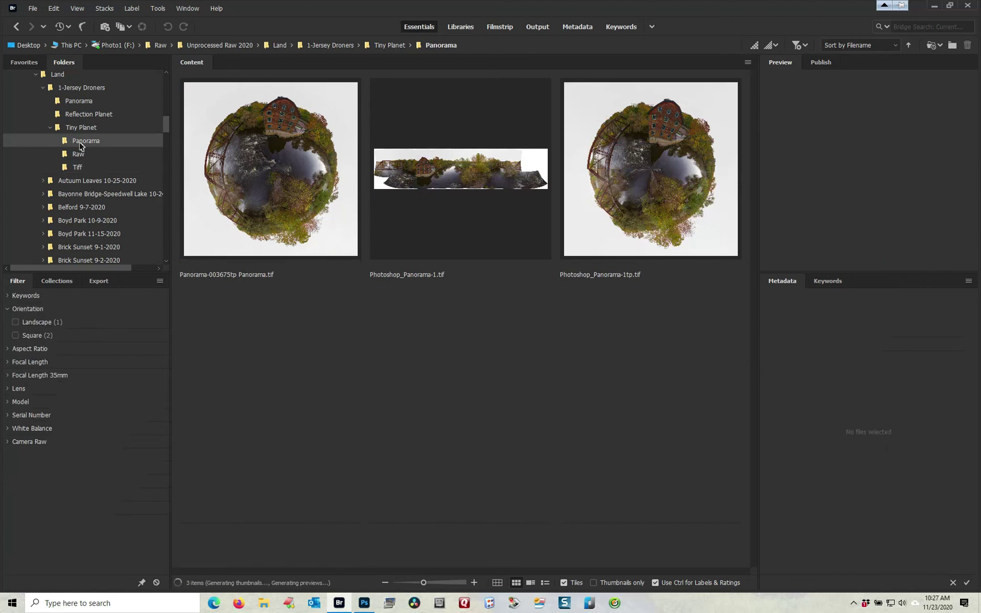
click(293, 195)
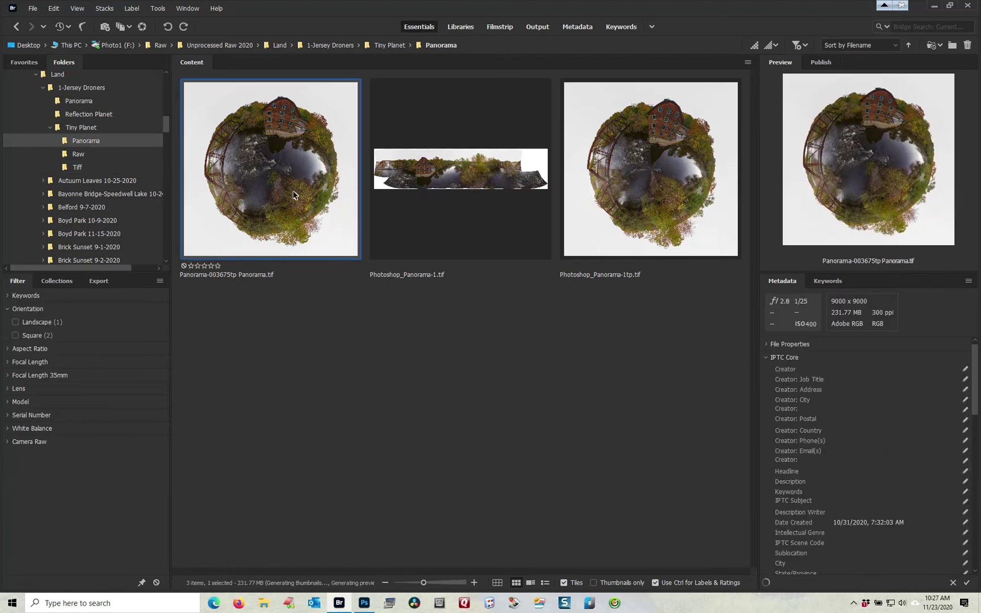